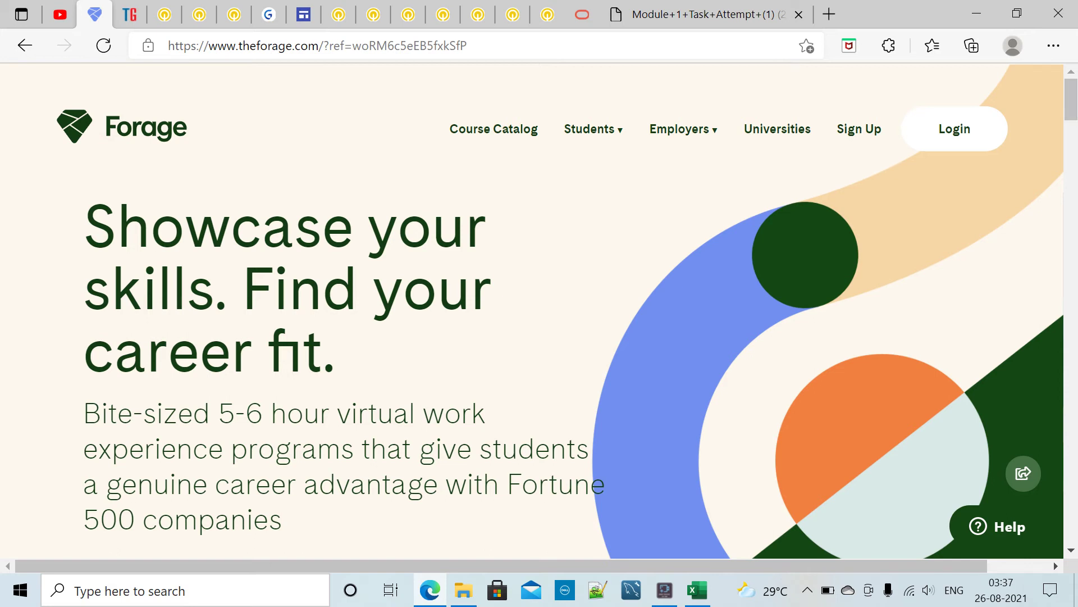
Highlight the Forage web address and the homepage description of the bite-sized 5-6 hour virtual work experience programs.
{"action": "left_click_drag", "start_coordinate": [174, 46], "coordinate": [344, 46]}
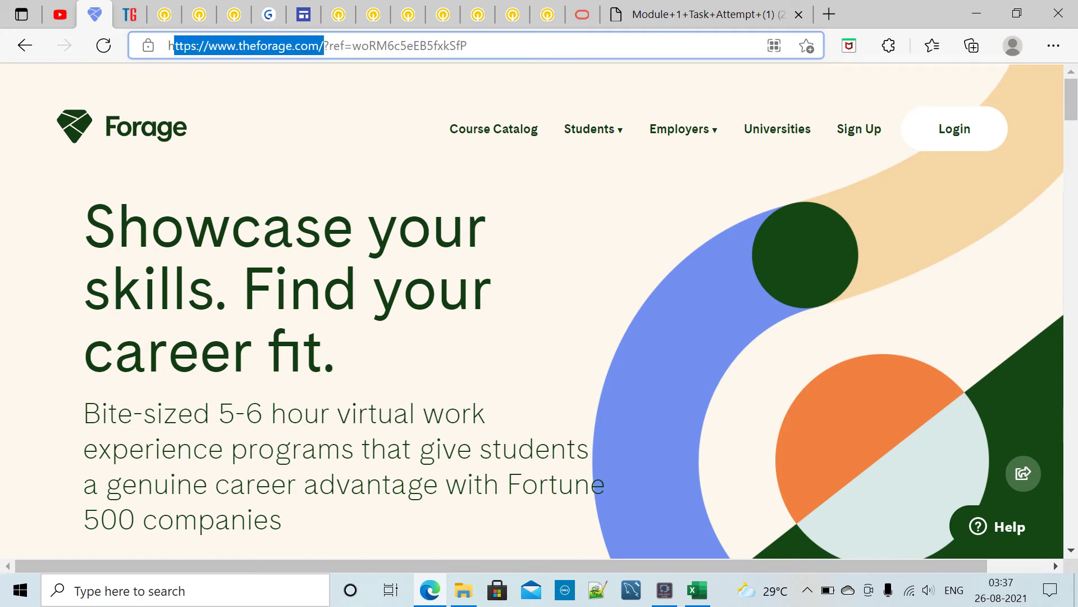
{"action": "left_click", "coordinate": [353, 46]}
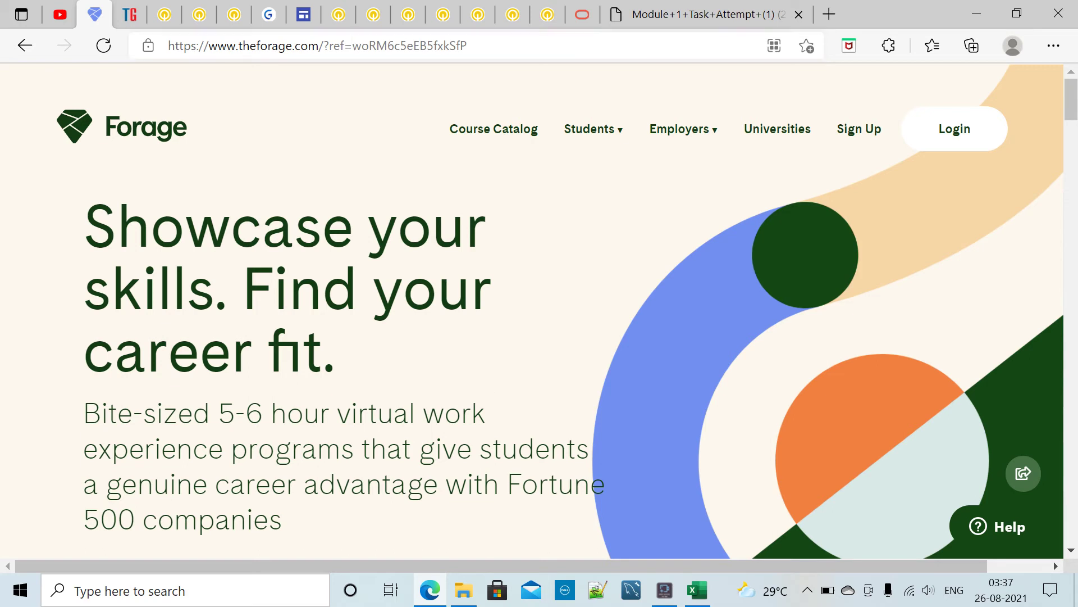
{"action": "left_click_drag", "start_coordinate": [337, 413], "coordinate": [419, 449]}
{"action": "left_click", "coordinate": [458, 231]}
{"action": "left_click_drag", "start_coordinate": [85, 413], "coordinate": [282, 520]}
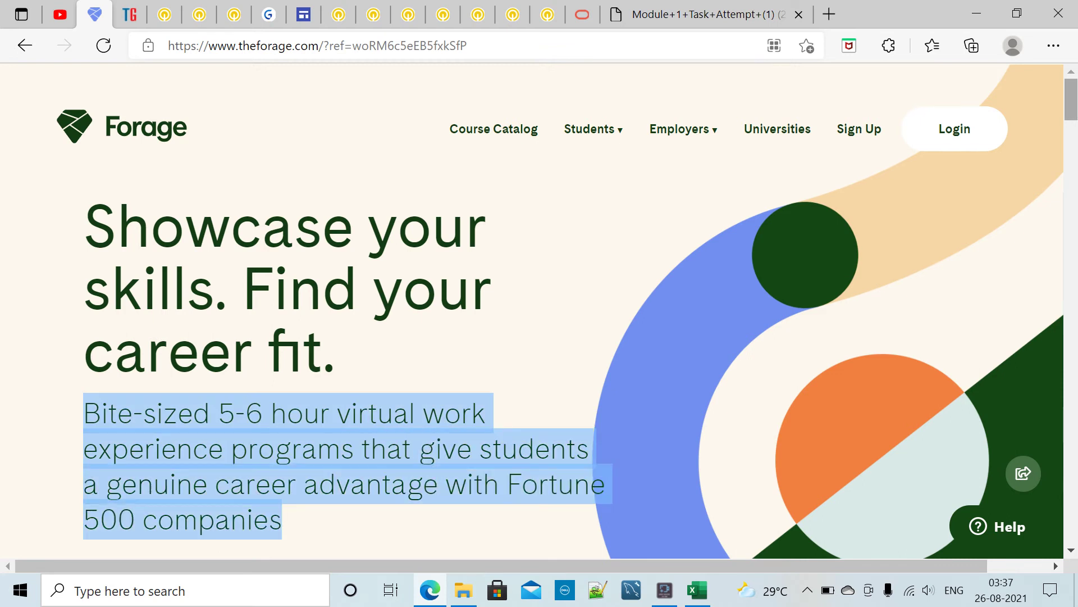
Look through the Forage homepage and follow its Find a program link to the course catalog.
{"action": "scroll", "coordinate": [539, 309], "scroll_direction": "down", "scroll_amount": 15}
{"action": "scroll", "coordinate": [539, 309], "scroll_direction": "down", "scroll_amount": 20}
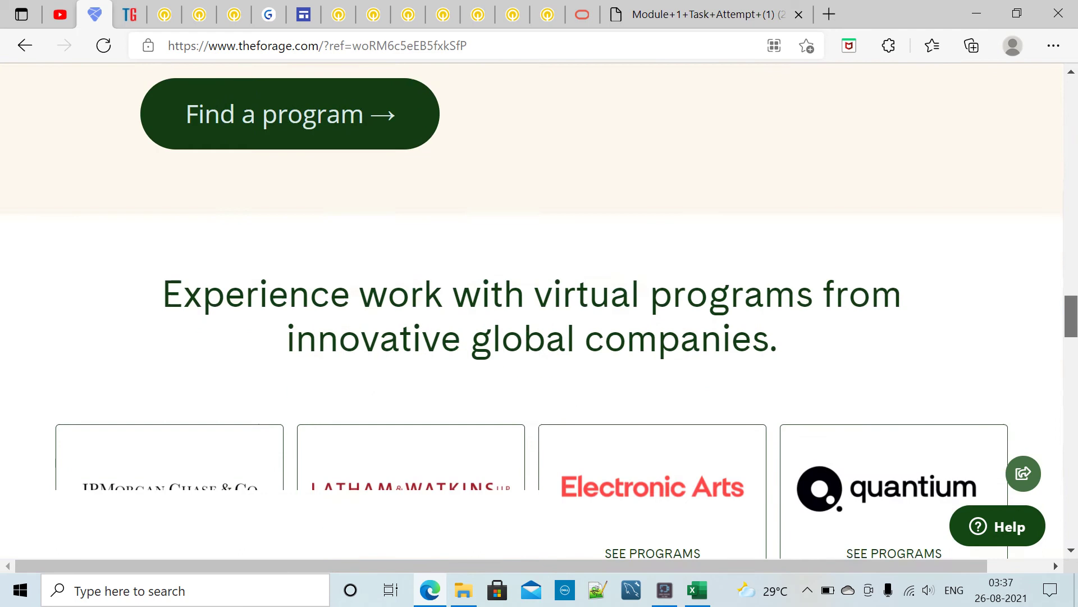
{"action": "scroll", "coordinate": [539, 308], "scroll_direction": "down", "scroll_amount": 2}
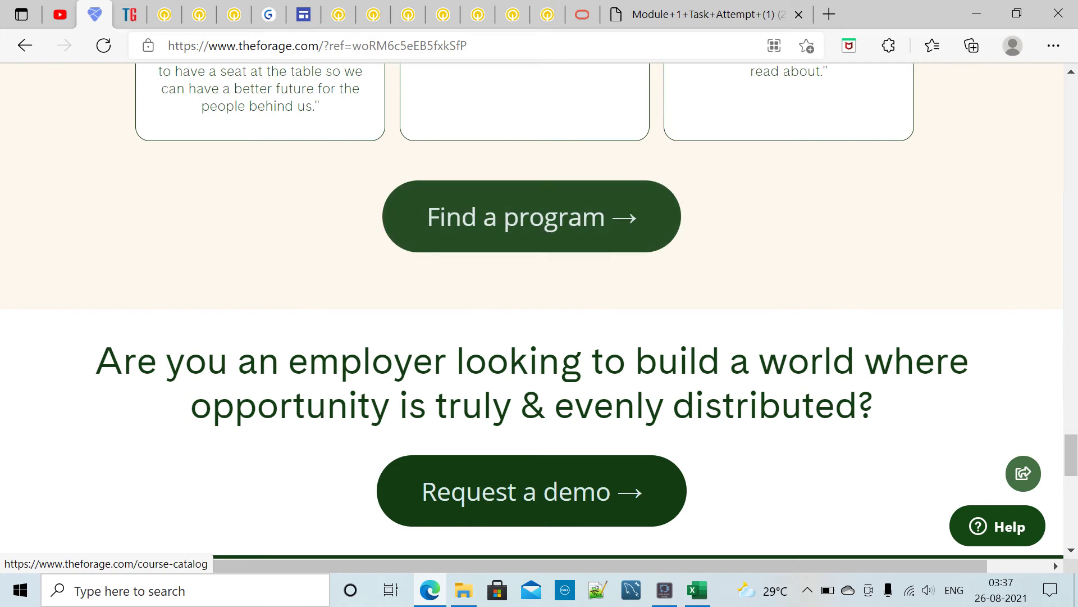
{"action": "left_click", "coordinate": [531, 216]}
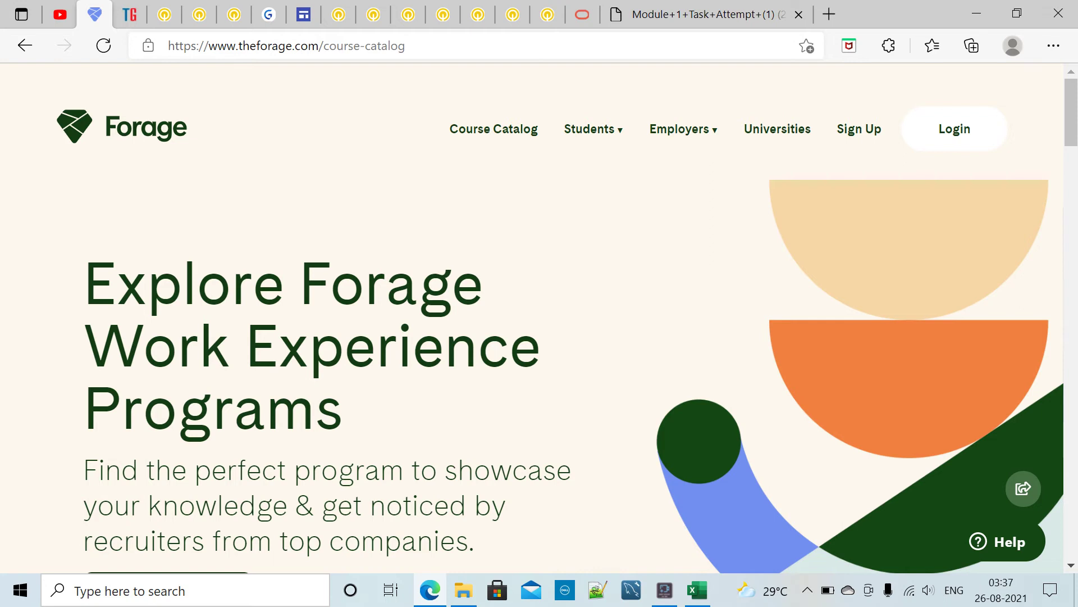
Go to the catalog's program list with Explore Programs and look through the virtual experience programs offered.
{"action": "scroll", "coordinate": [539, 317], "scroll_direction": "down", "scroll_amount": 3}
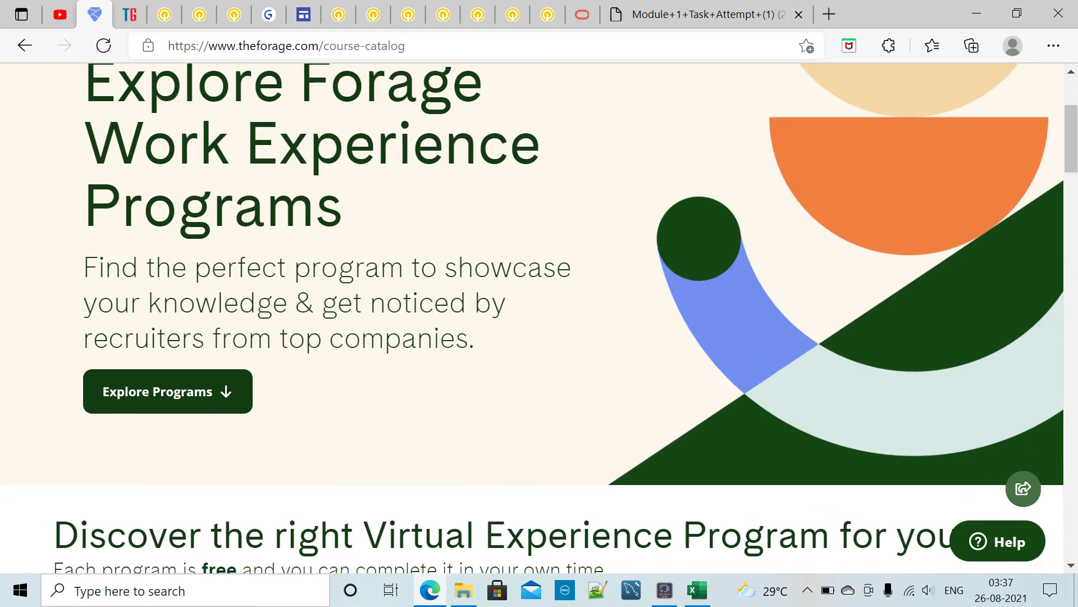
{"action": "left_click", "coordinate": [168, 391]}
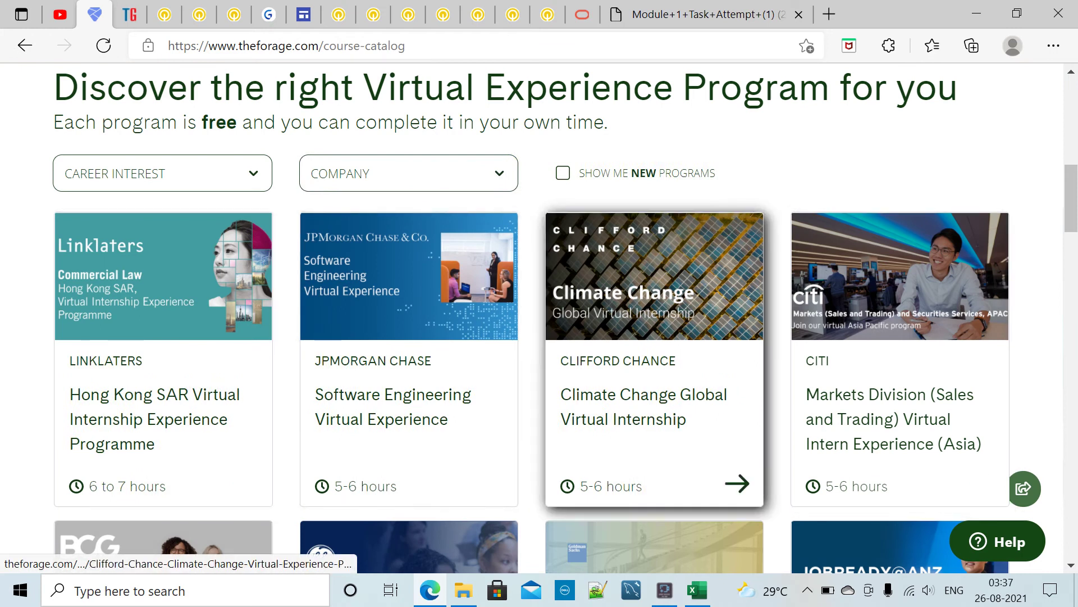
{"action": "scroll", "coordinate": [539, 315], "scroll_direction": "down", "scroll_amount": 1}
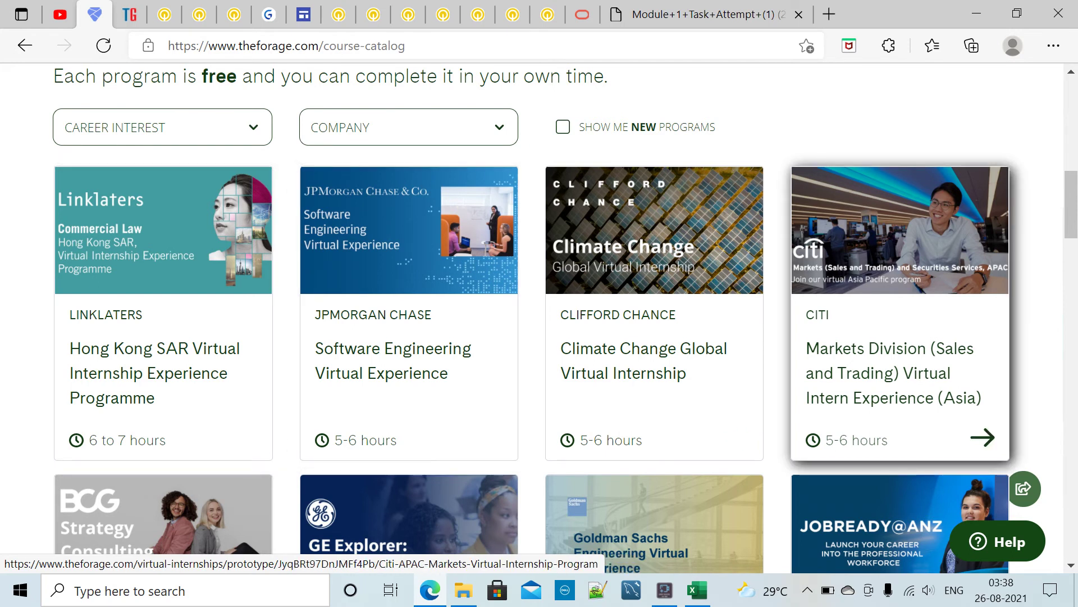
{"action": "scroll", "coordinate": [163, 393], "scroll_direction": "down", "scroll_amount": 5}
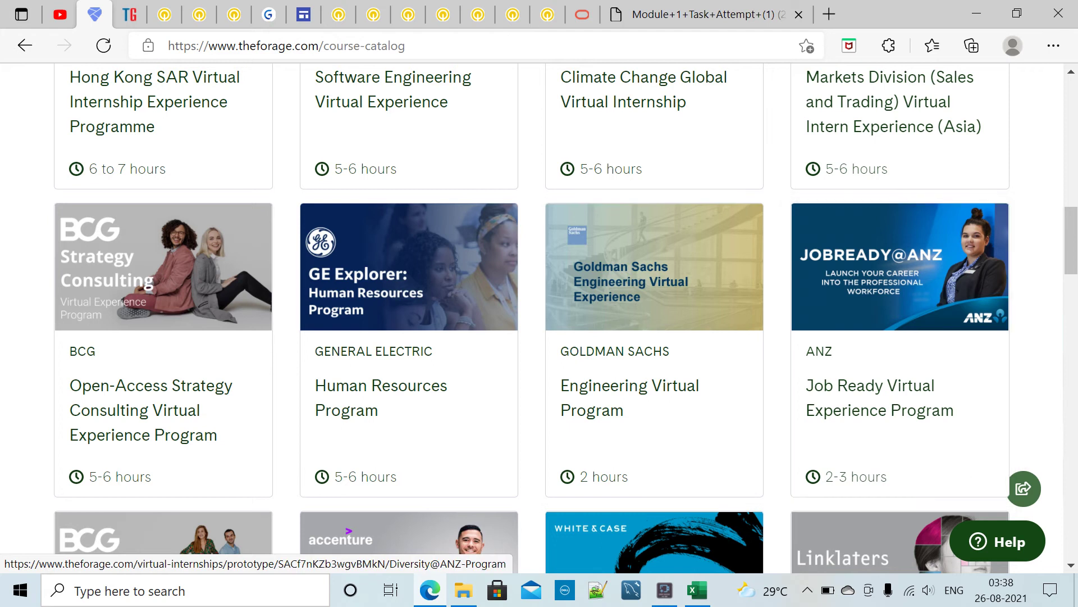
{"action": "scroll", "coordinate": [540, 314], "scroll_direction": "down", "scroll_amount": 3}
{"action": "scroll", "coordinate": [163, 337], "scroll_direction": "down", "scroll_amount": 3}
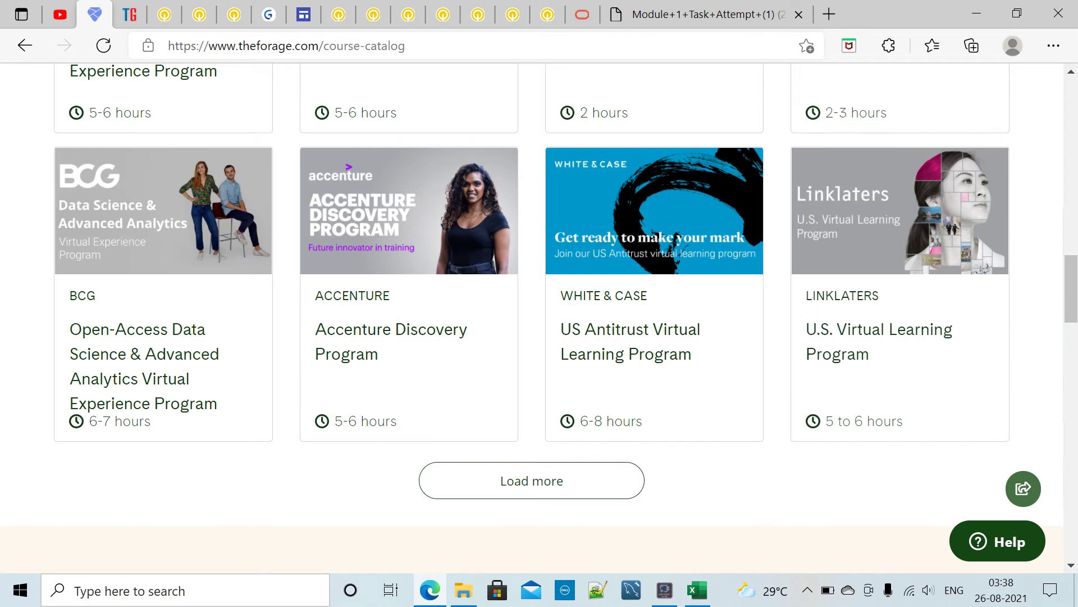
Load more programs into the course catalog and browse the extended list.
{"action": "left_click", "coordinate": [596, 480]}
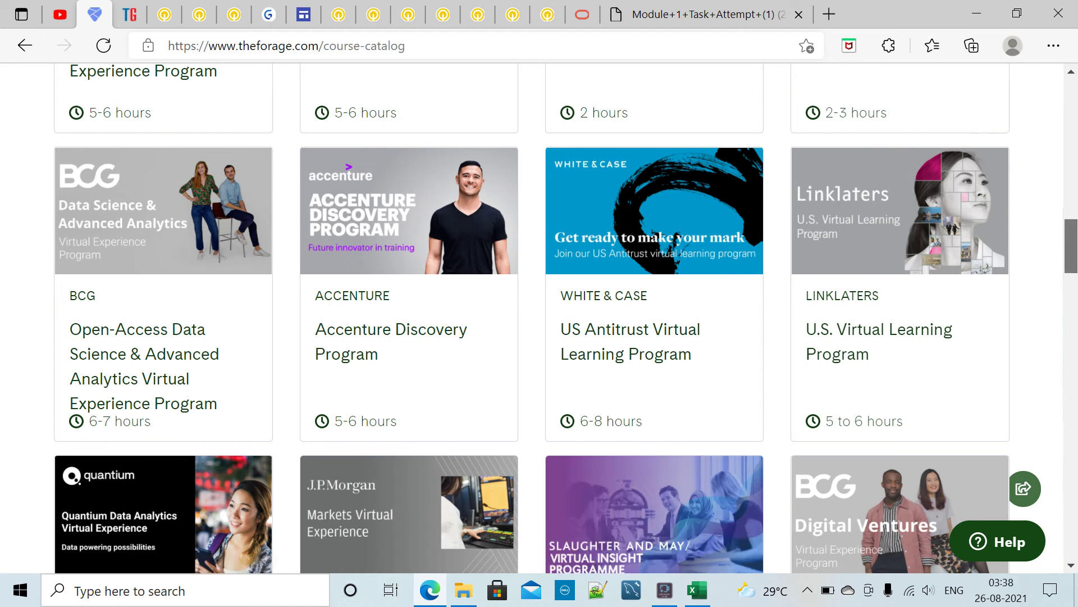
{"action": "scroll", "coordinate": [539, 314], "scroll_direction": "down", "scroll_amount": 8}
{"action": "scroll", "coordinate": [539, 315], "scroll_direction": "up", "scroll_amount": 4}
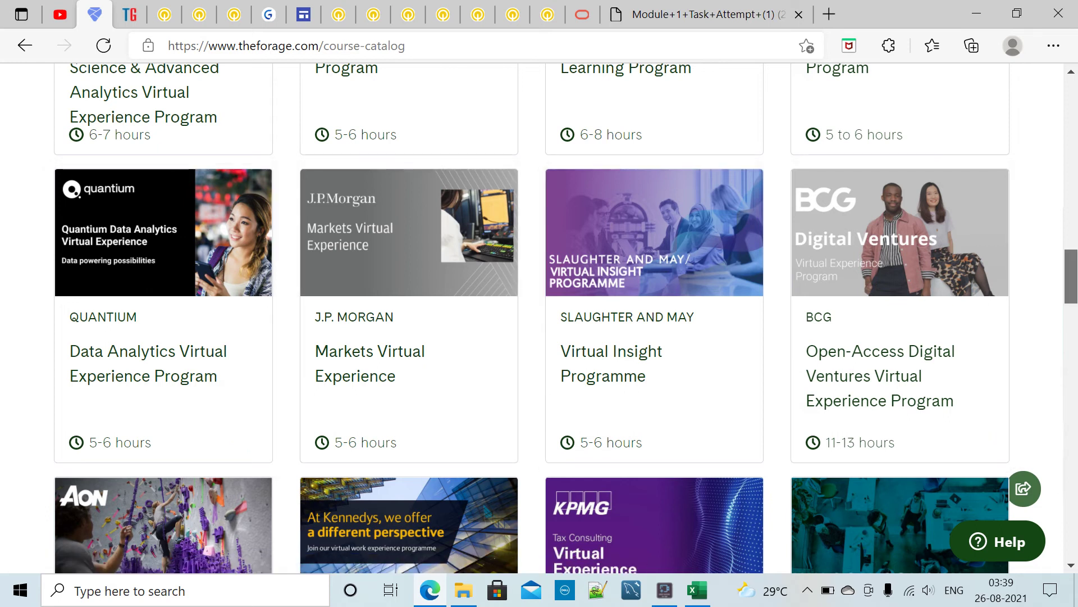
{"action": "scroll", "coordinate": [540, 317], "scroll_direction": "down", "scroll_amount": 5}
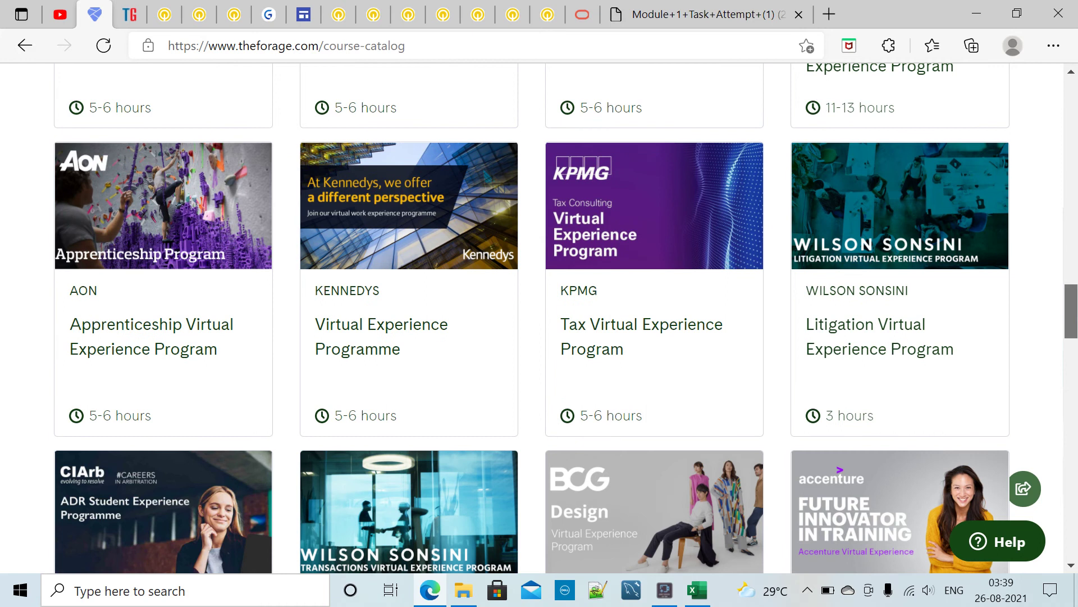
{"action": "scroll", "coordinate": [540, 317], "scroll_direction": "down", "scroll_amount": 9}
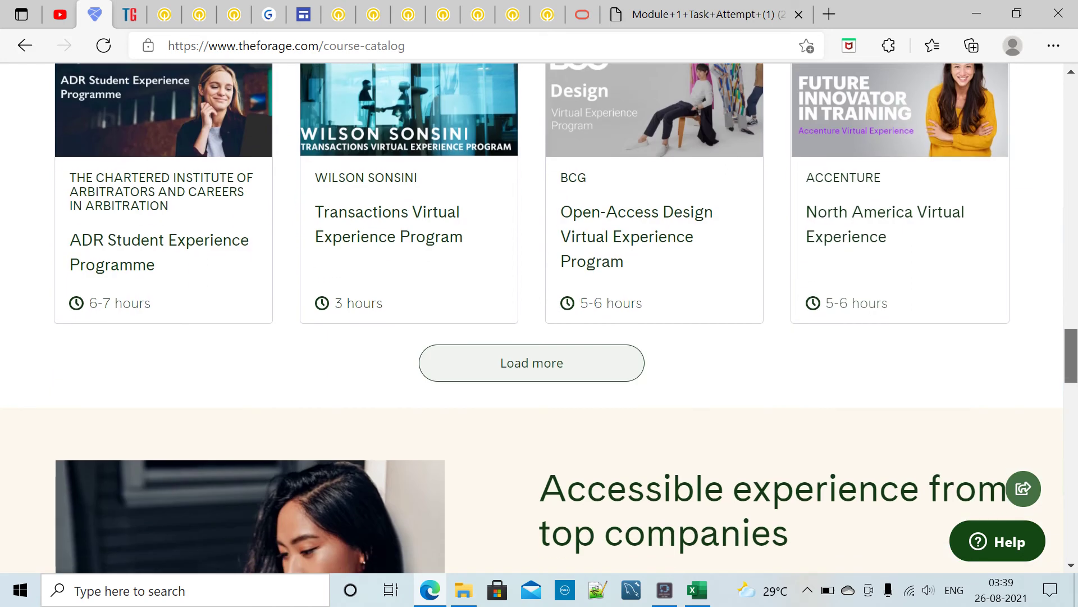
{"action": "scroll", "coordinate": [540, 317], "scroll_direction": "up", "scroll_amount": 20}
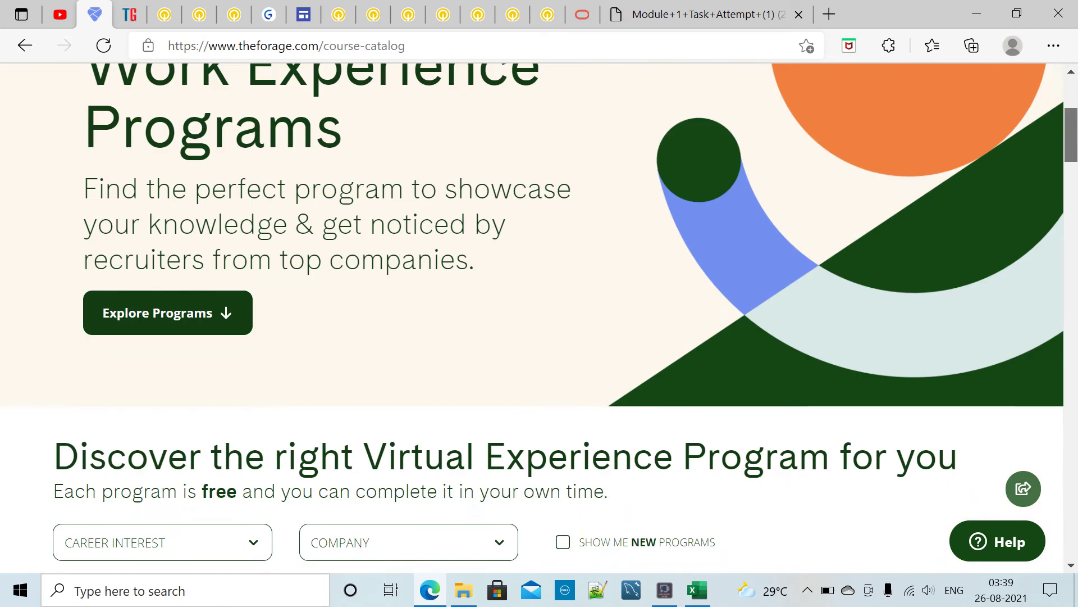
{"action": "scroll", "coordinate": [539, 317], "scroll_direction": "down", "scroll_amount": 12}
{"action": "scroll", "coordinate": [539, 318], "scroll_direction": "down", "scroll_amount": 3}
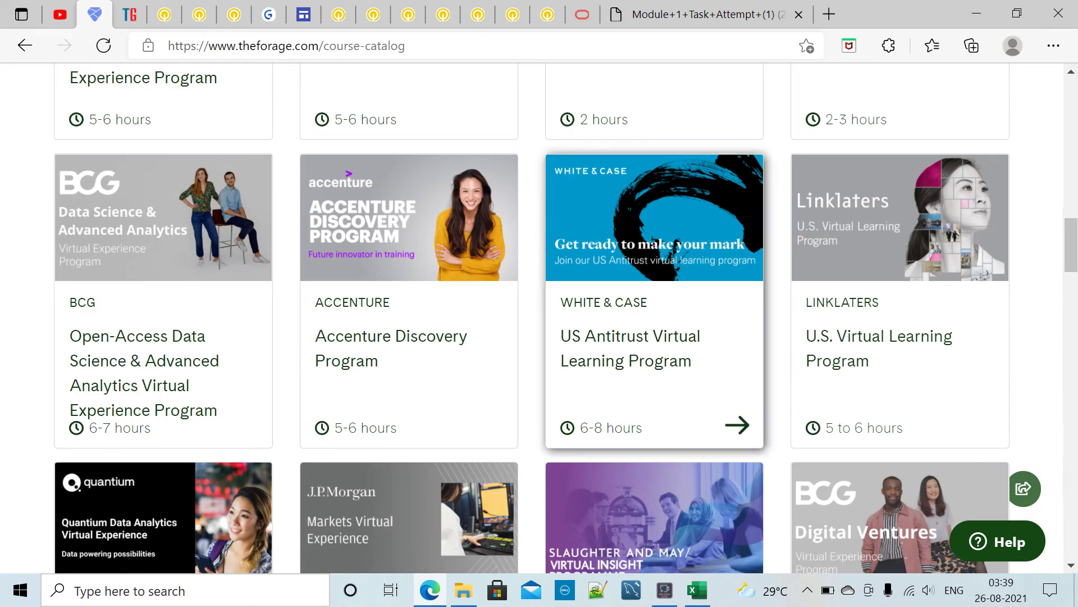
Open White & Case's US Antitrust Virtual Learning Program, look over its page and return to the course catalog.
{"action": "left_click", "coordinate": [654, 348]}
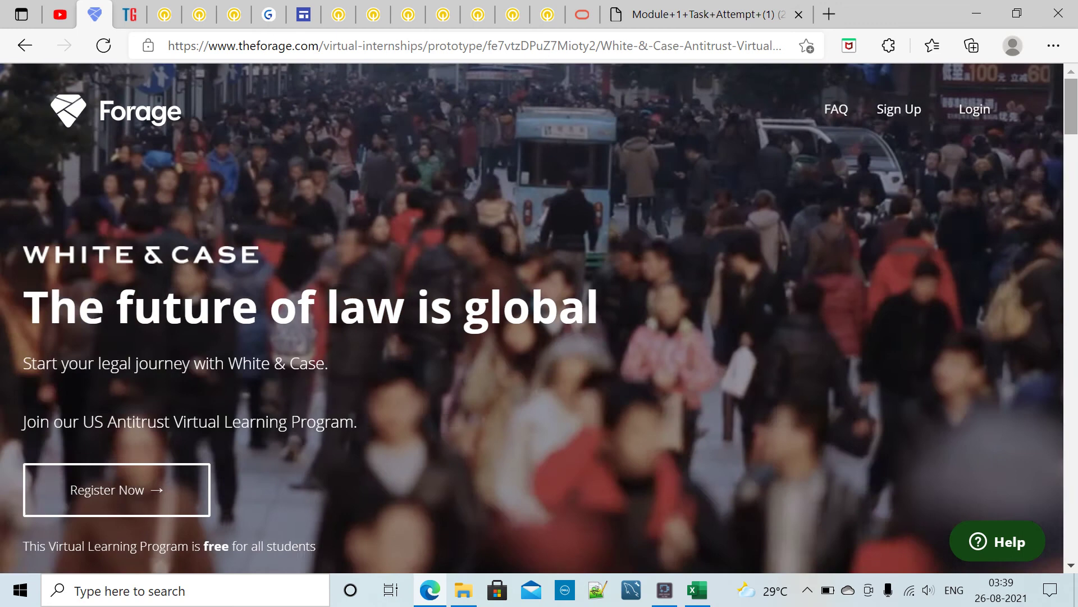
{"action": "scroll", "coordinate": [532, 317], "scroll_direction": "down", "scroll_amount": 4}
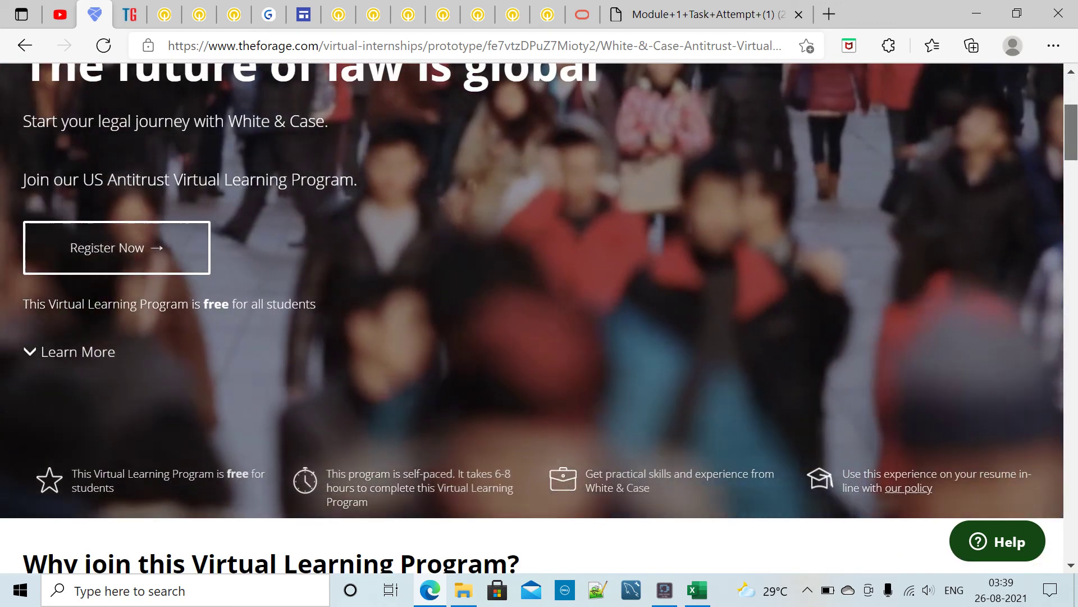
{"action": "scroll", "coordinate": [532, 317], "scroll_direction": "down", "scroll_amount": 9}
{"action": "scroll", "coordinate": [531, 317], "scroll_direction": "up", "scroll_amount": 13}
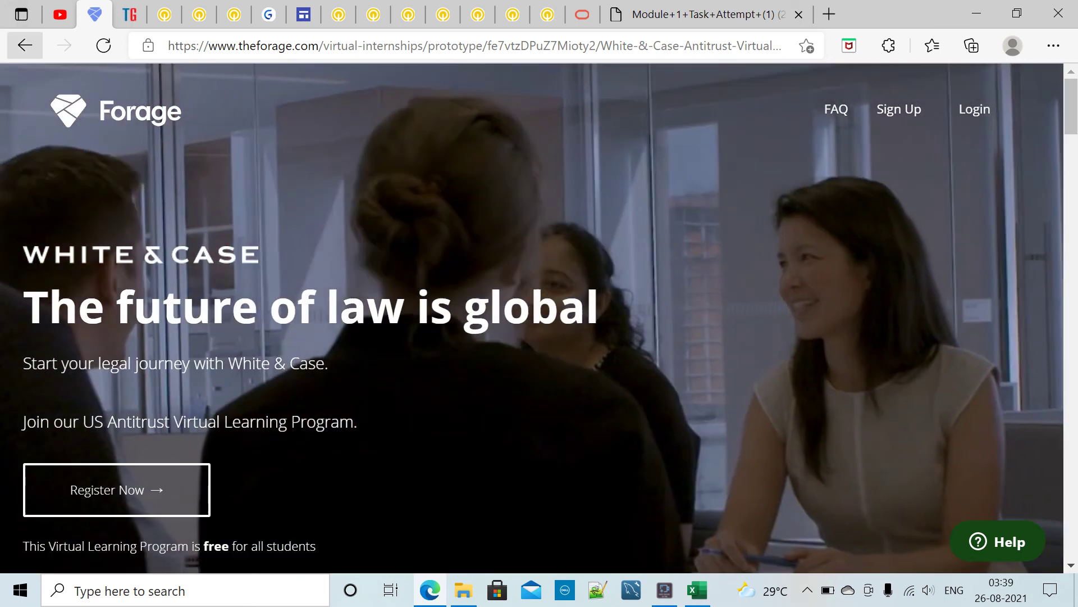
{"action": "left_click", "coordinate": [24, 45]}
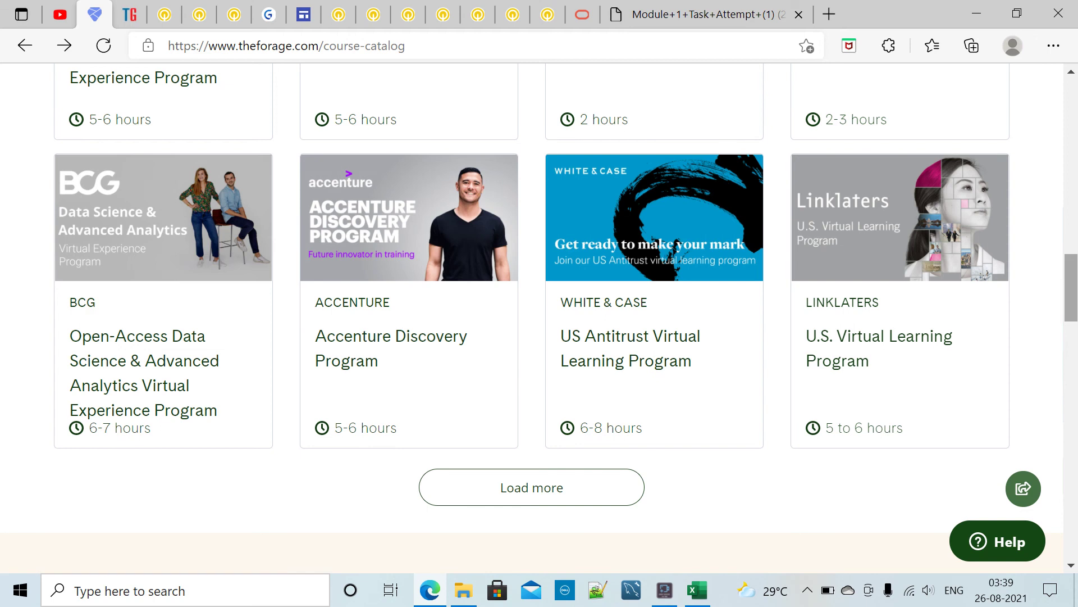
Filter the course catalog by the Engineering career interest and review the matching programs.
{"action": "left_click_drag", "start_coordinate": [1071, 288], "coordinate": [1071, 194]}
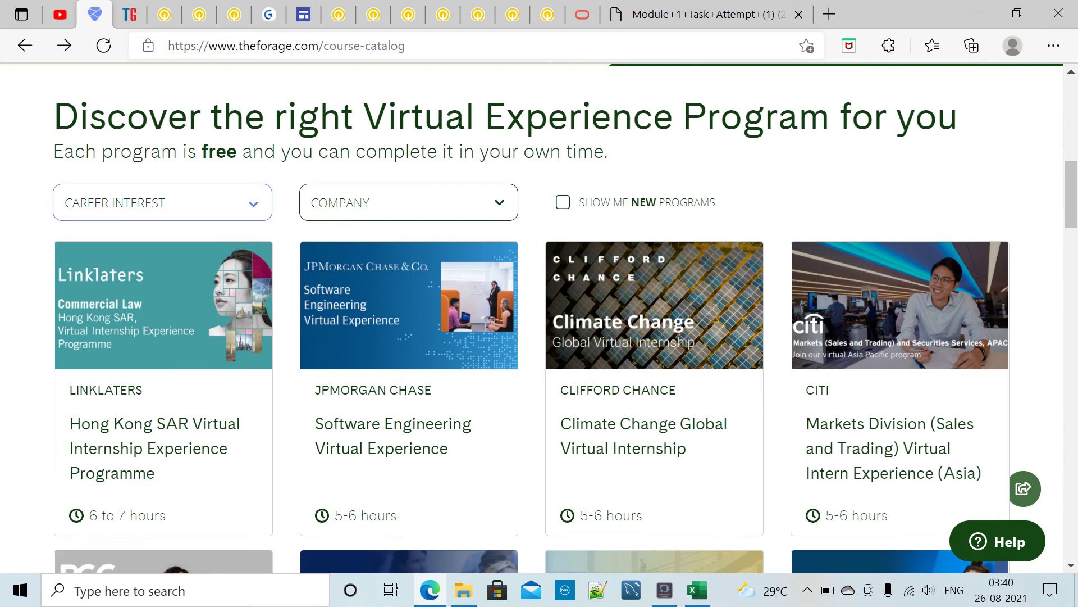
{"action": "left_click", "coordinate": [163, 202]}
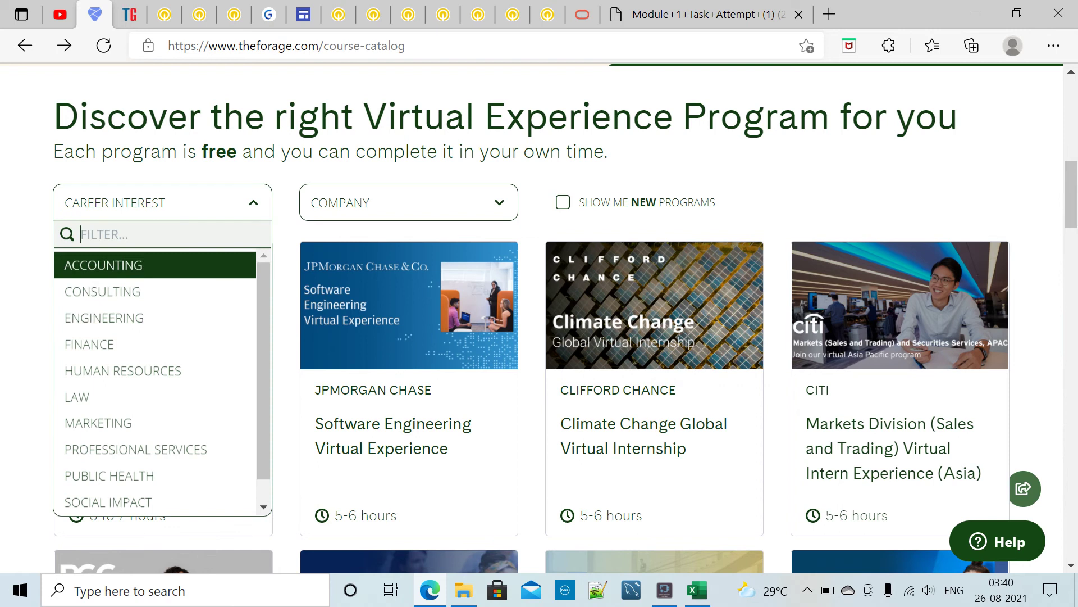
{"action": "scroll", "coordinate": [155, 382], "scroll_direction": "down", "scroll_amount": 1}
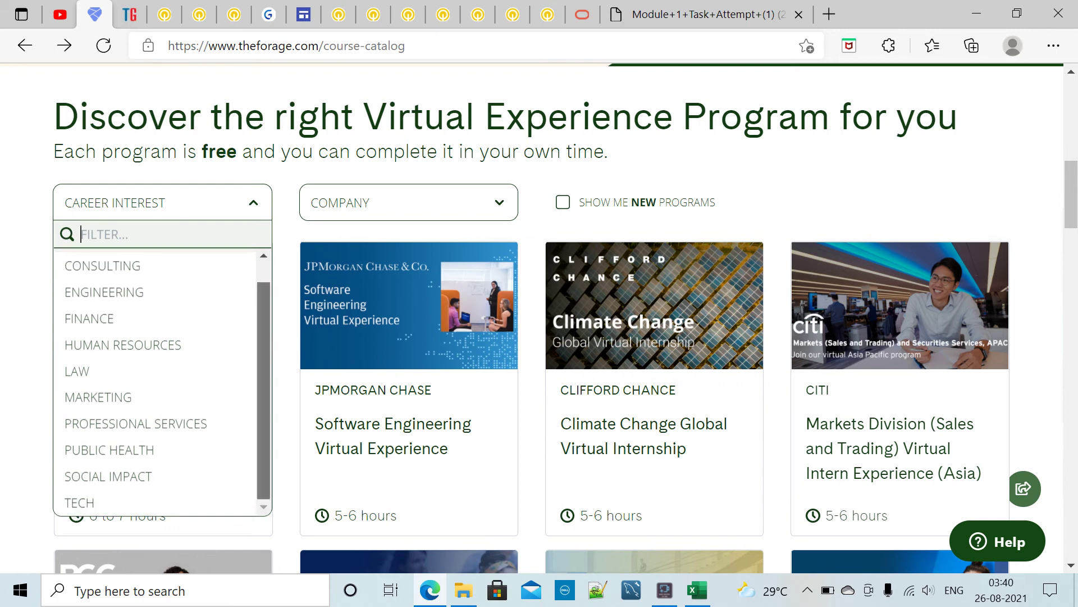
{"action": "scroll", "coordinate": [155, 344], "scroll_direction": "up", "scroll_amount": 1}
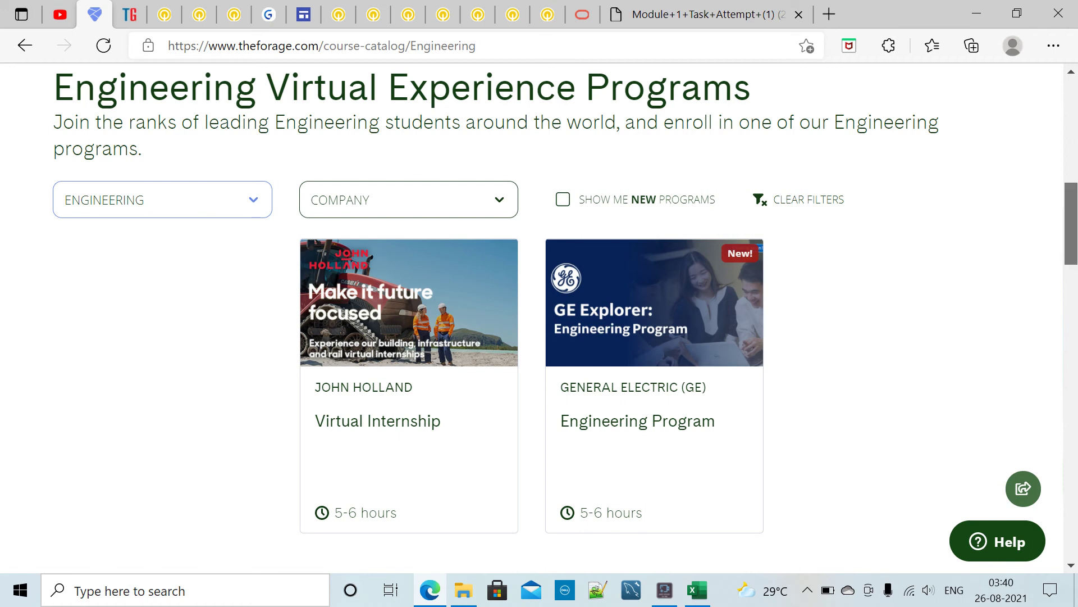
{"action": "scroll", "coordinate": [540, 337], "scroll_direction": "down", "scroll_amount": 6}
{"action": "scroll", "coordinate": [539, 317], "scroll_direction": "up", "scroll_amount": 6}
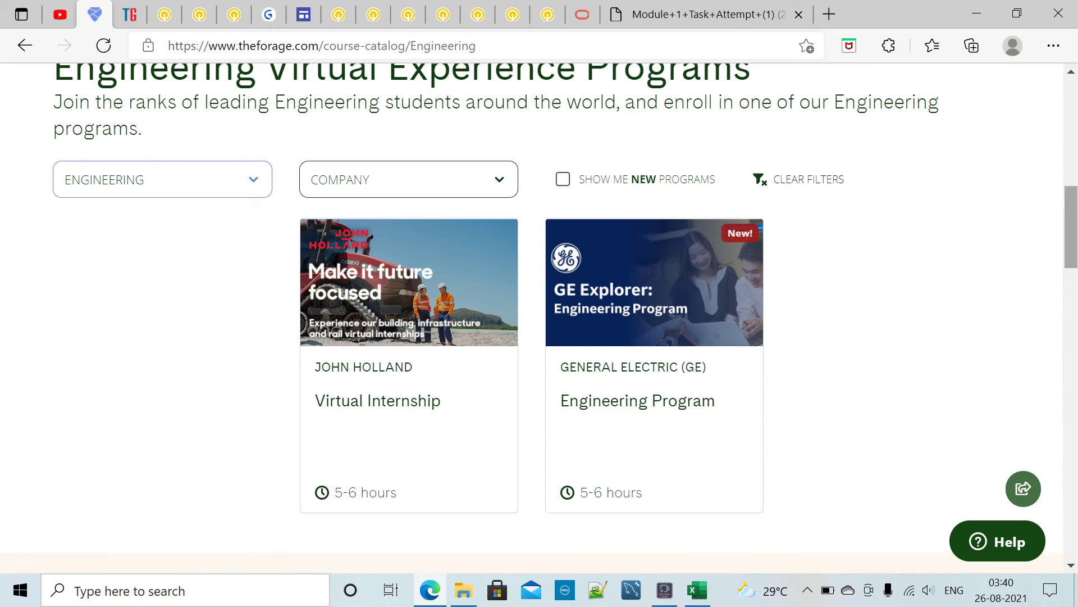
Look over the rest of the catalog page, then register for a Forage account using the personal Google account.
{"action": "scroll", "coordinate": [539, 318], "scroll_direction": "down", "scroll_amount": 20}
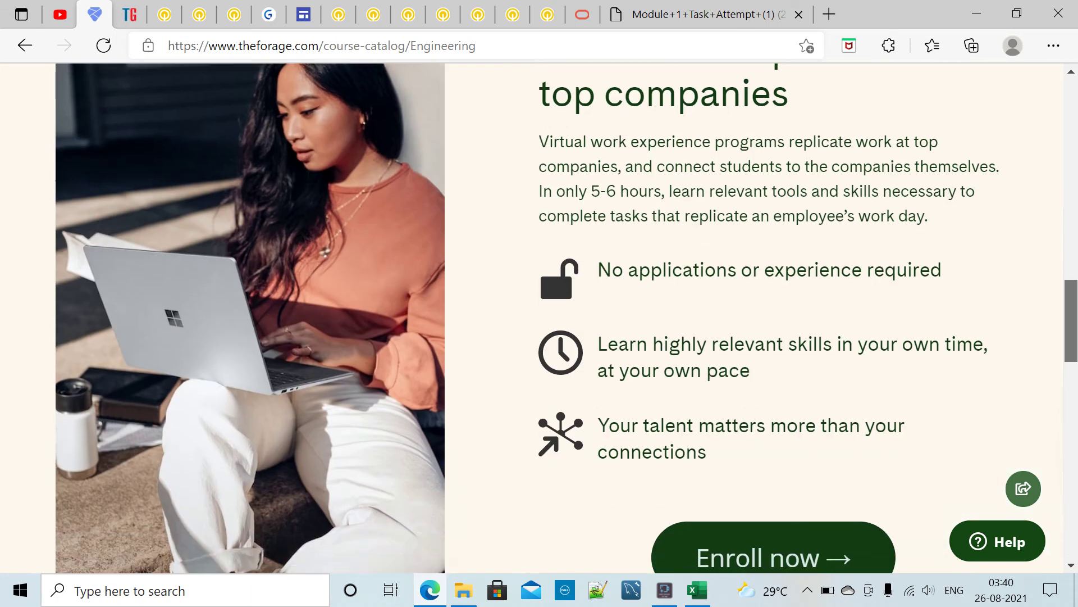
{"action": "scroll", "coordinate": [539, 318], "scroll_direction": "up", "scroll_amount": 20}
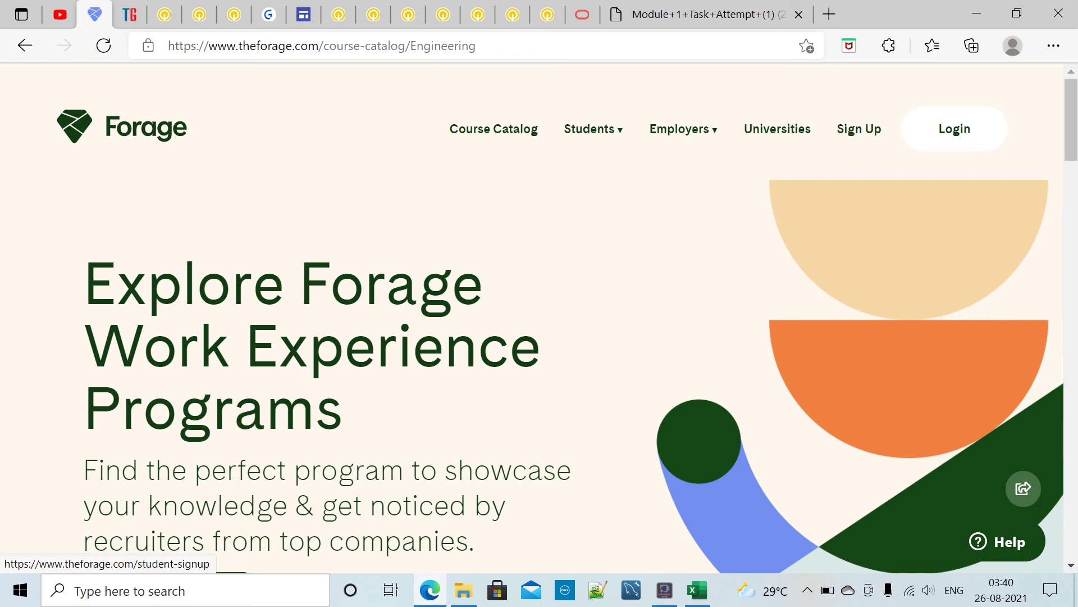
{"action": "left_click", "coordinate": [859, 129]}
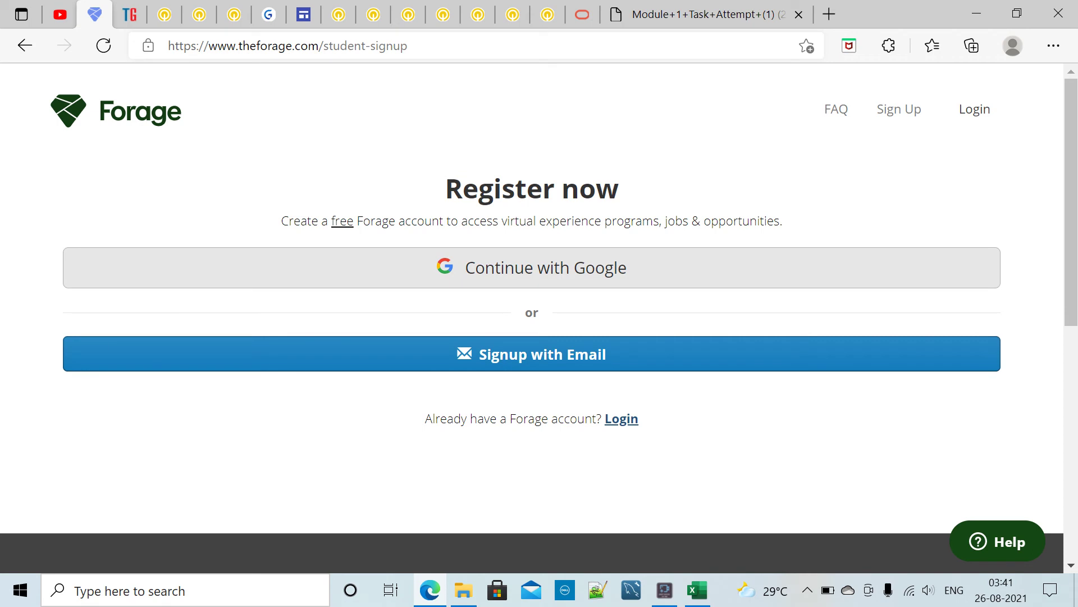
{"action": "left_click", "coordinate": [531, 267]}
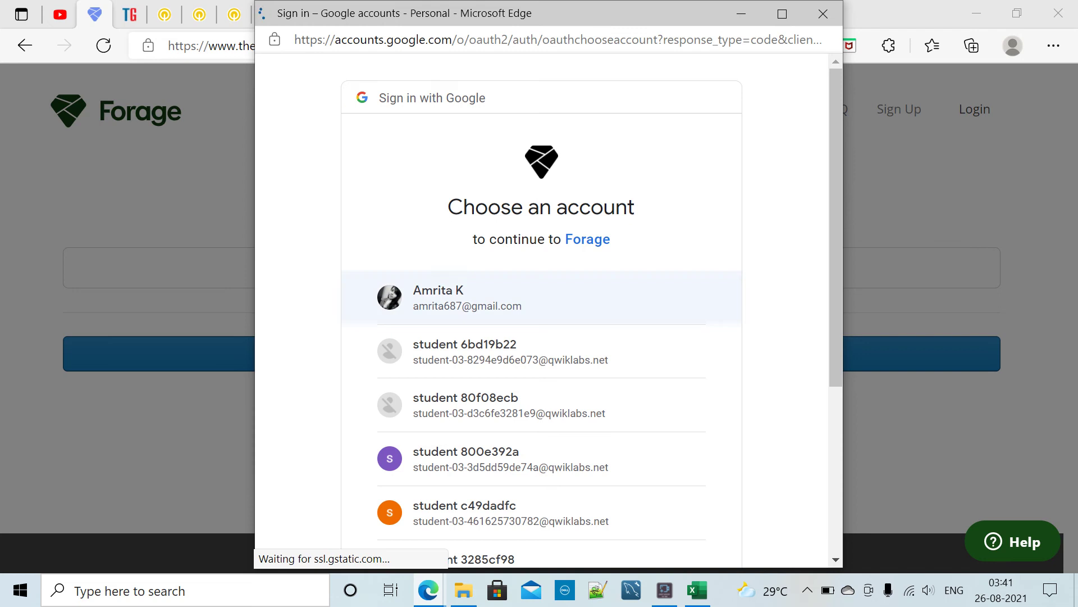
{"action": "left_click", "coordinate": [528, 298]}
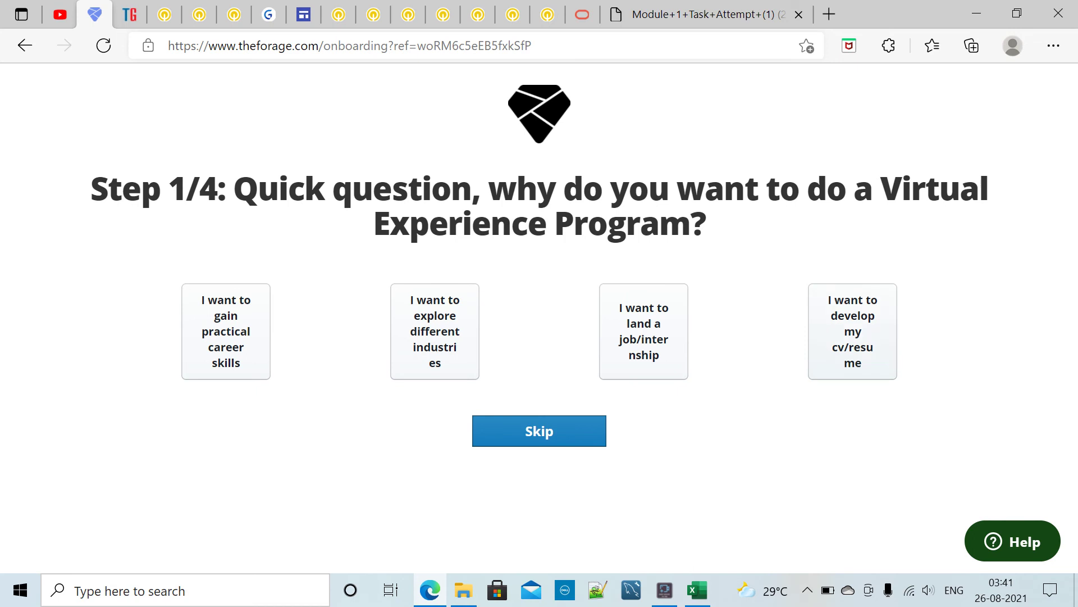
Answer the onboarding questions with developing a CV/resume as the reason and STEM and Computer Science/IT as the degree types.
{"action": "left_click", "coordinate": [852, 331]}
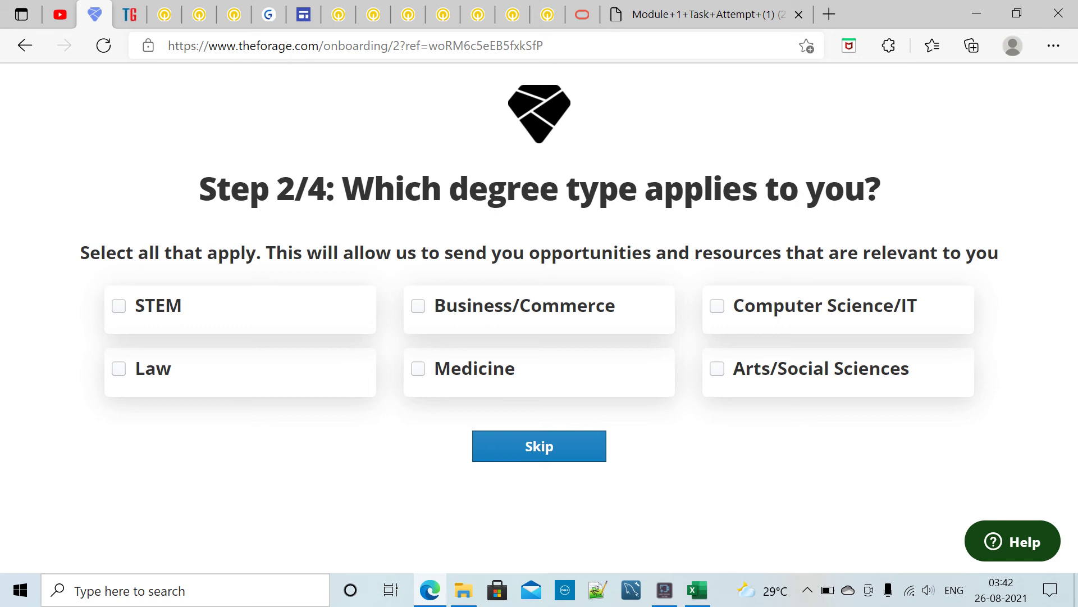
{"action": "left_click", "coordinate": [118, 306]}
{"action": "left_click", "coordinate": [717, 306]}
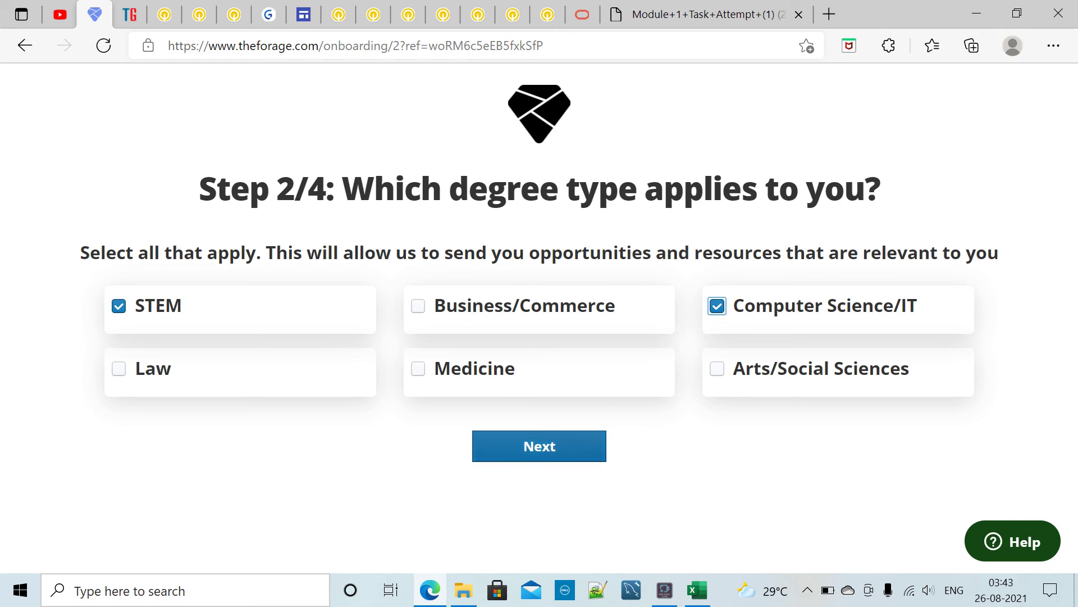
{"action": "left_click", "coordinate": [539, 447]}
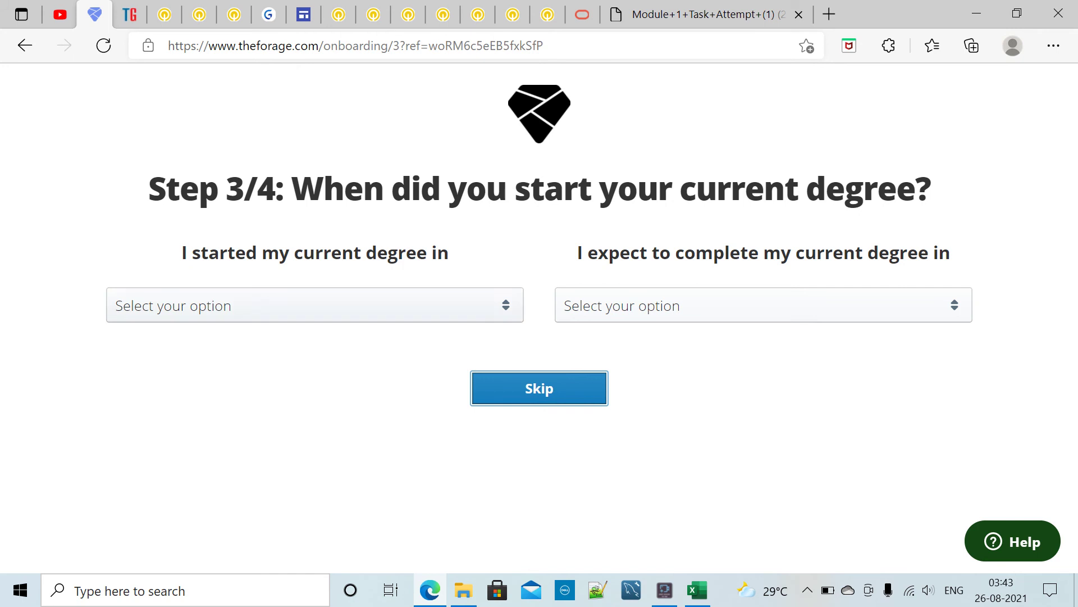
Complete onboarding with 2012 as the degree start, 2016 as the expected completion and Female as the gender, and proceed to the recommended programs.
{"action": "left_click", "coordinate": [315, 305]}
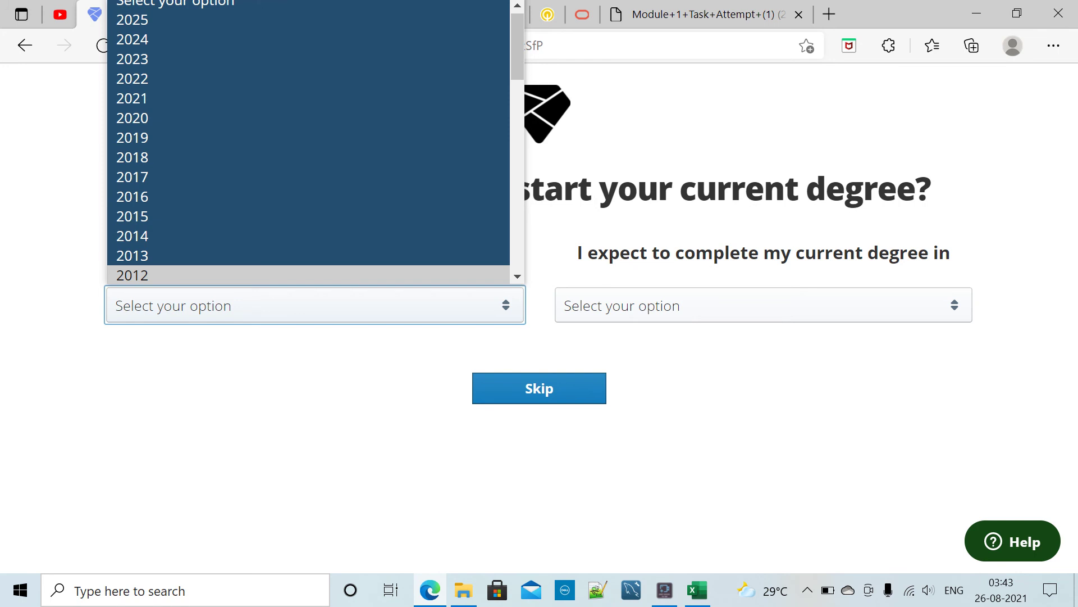
{"action": "key", "text": "Return"}
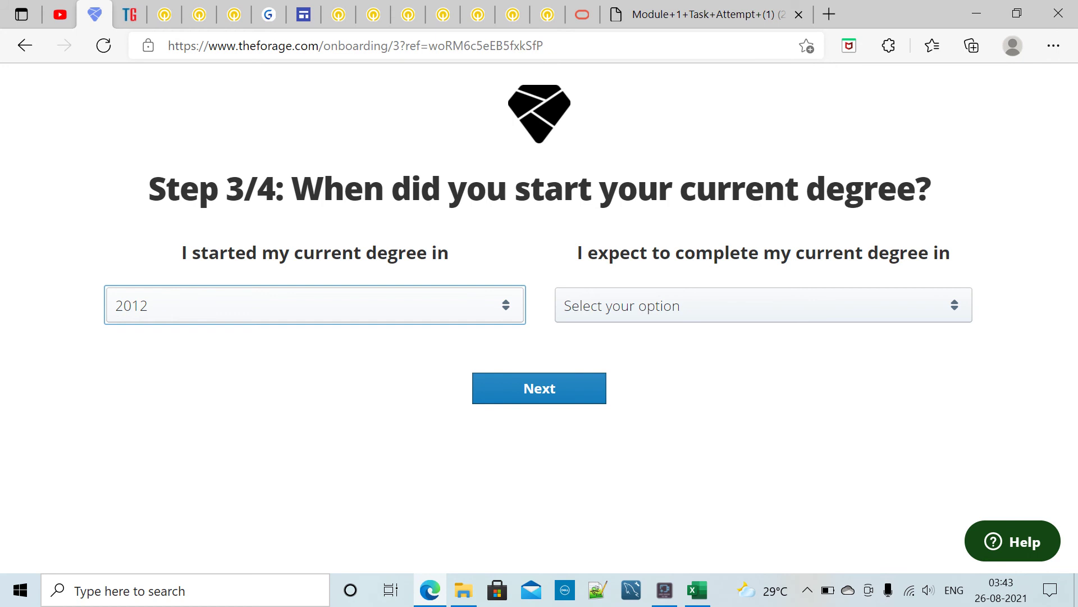
{"action": "left_click", "coordinate": [764, 305]}
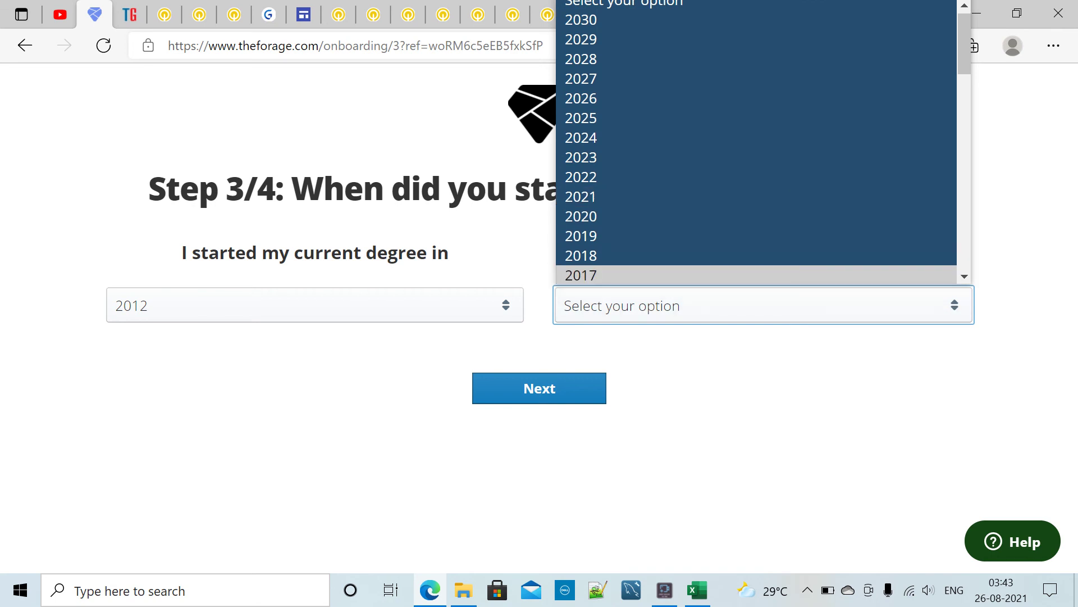
{"action": "scroll", "coordinate": [965, 68], "scroll_direction": "down", "scroll_amount": 2}
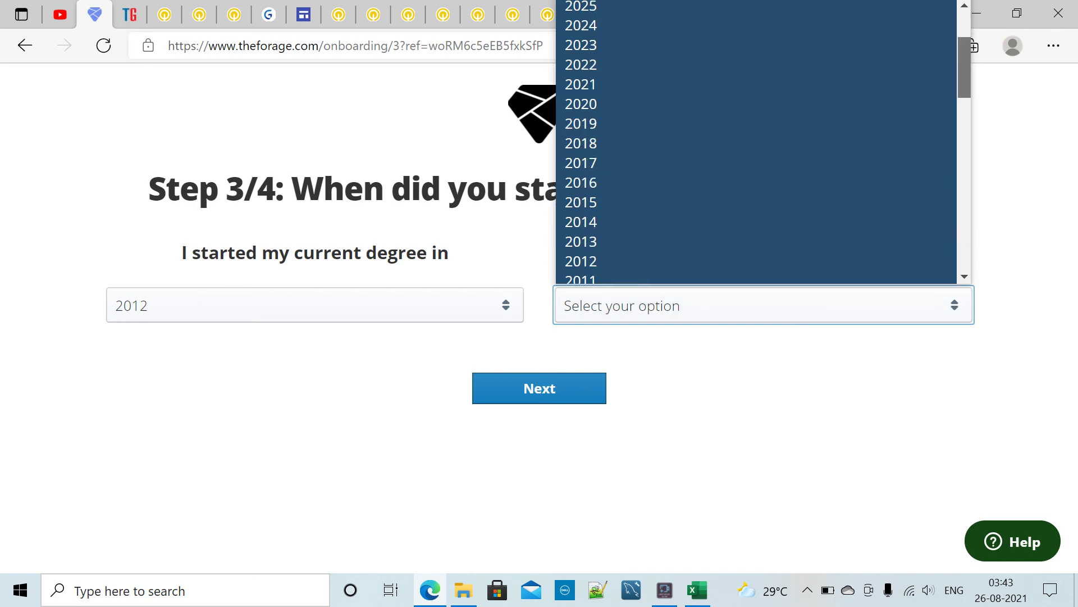
{"action": "left_click_drag", "start_coordinate": [964, 68], "coordinate": [964, 65]}
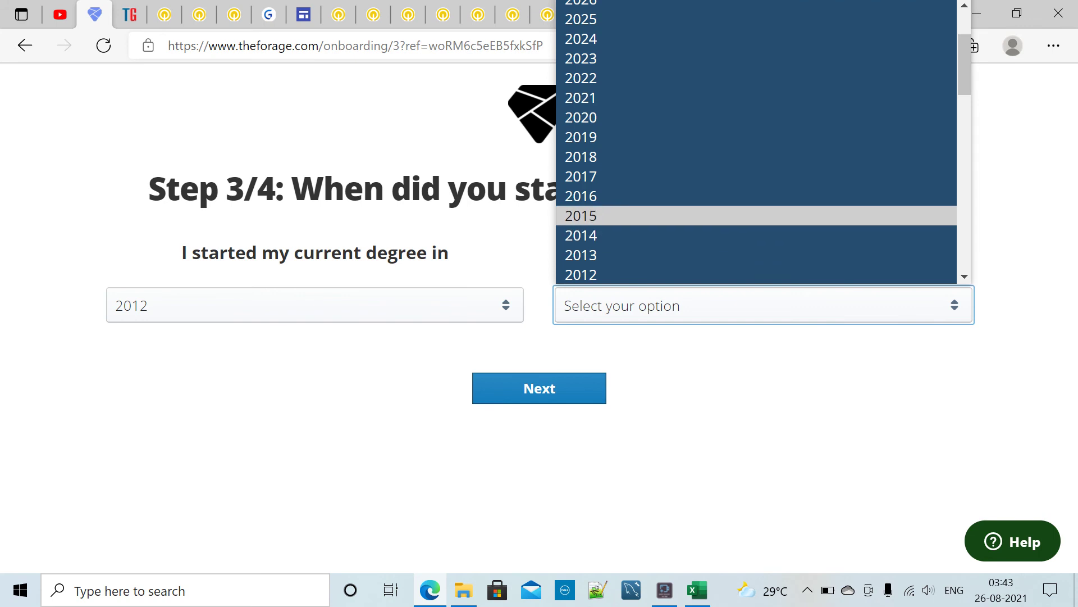
{"action": "left_click", "coordinate": [581, 196]}
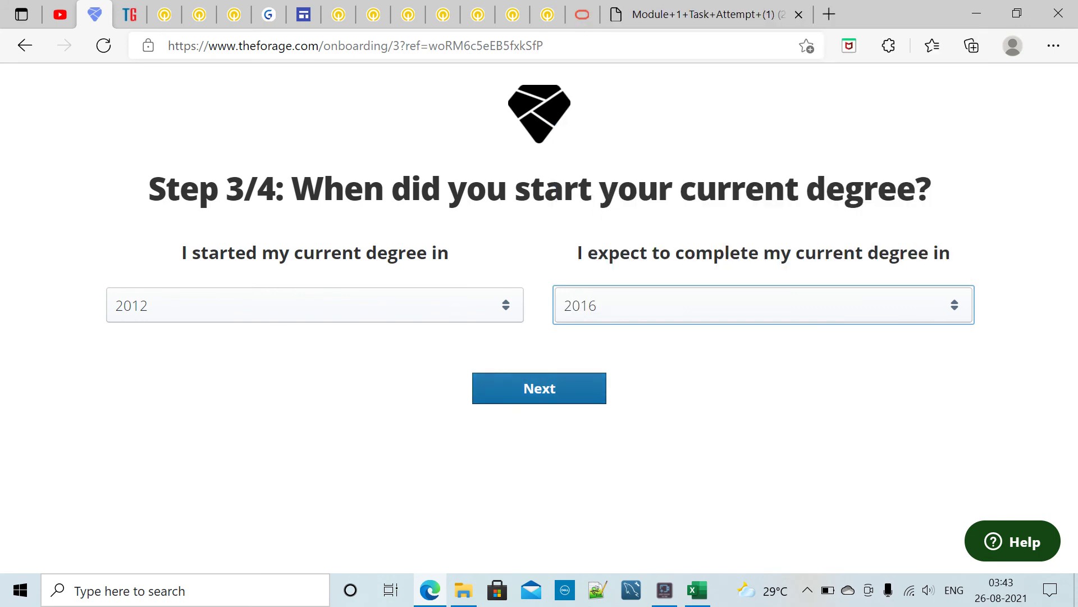
{"action": "left_click", "coordinate": [540, 388]}
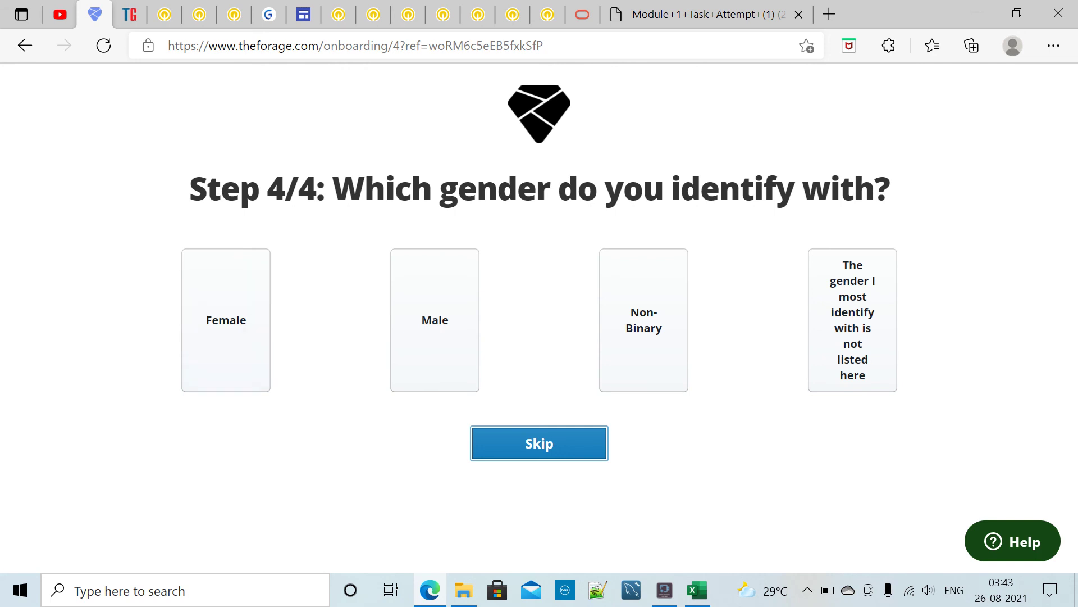
{"action": "left_click", "coordinate": [225, 320]}
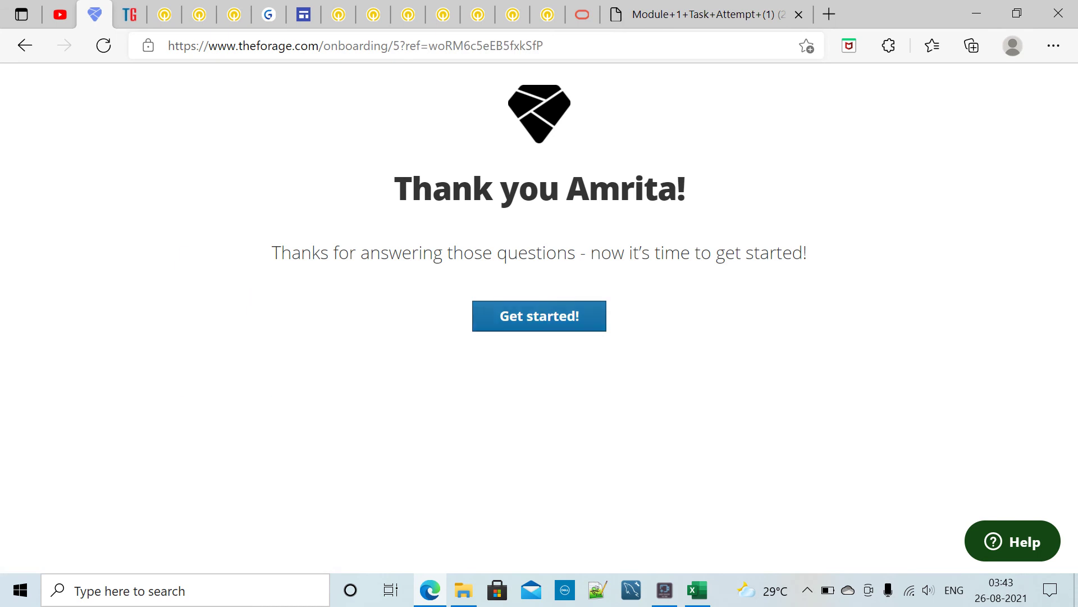
{"action": "key", "text": "Return"}
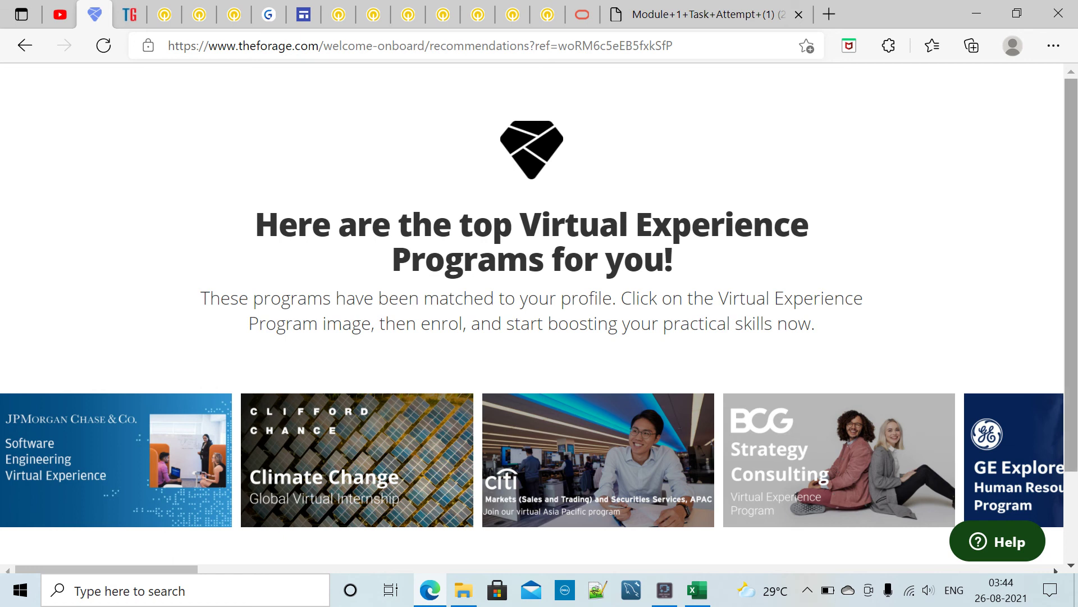
Browse the recommended Virtual Experience Programs and open KPMG's Digital - Innovation - Technology program.
{"action": "scroll", "coordinate": [126, 347], "scroll_direction": "down", "scroll_amount": 2}
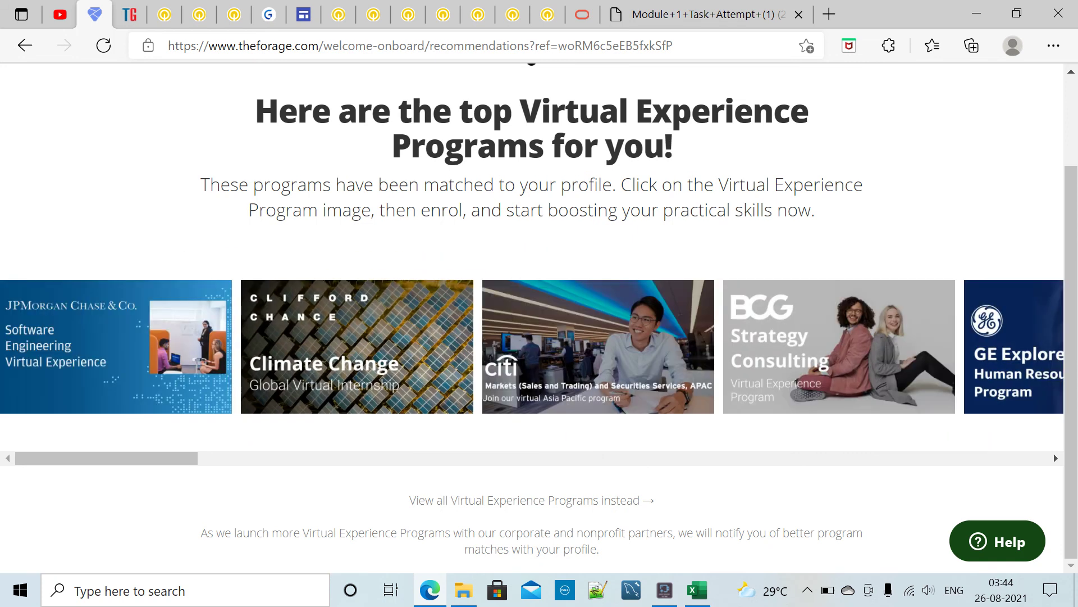
{"action": "left_click", "coordinate": [1054, 453]}
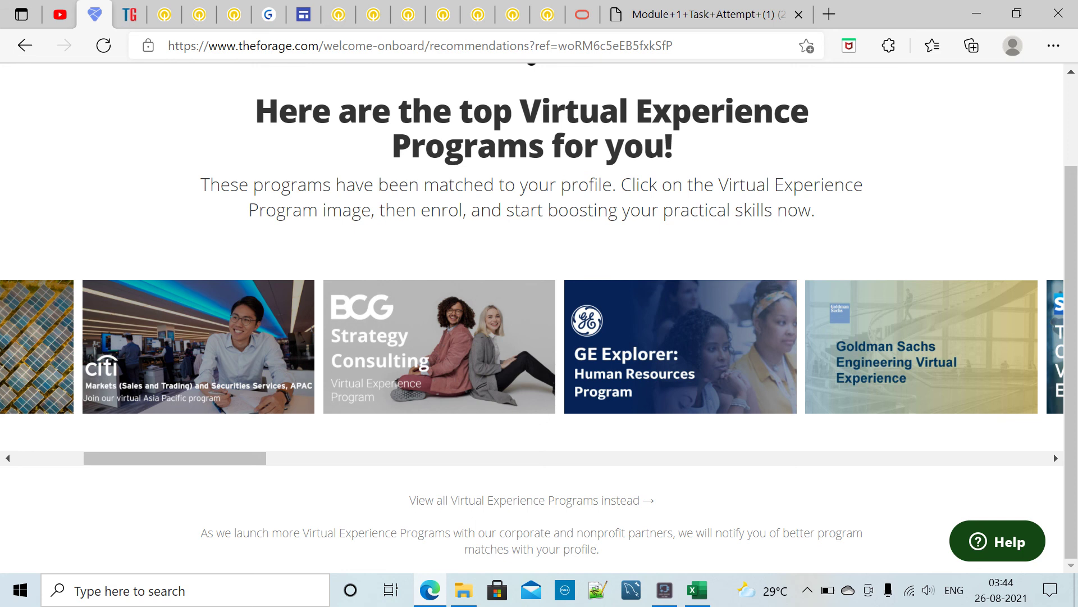
{"action": "left_click", "coordinate": [1054, 453]}
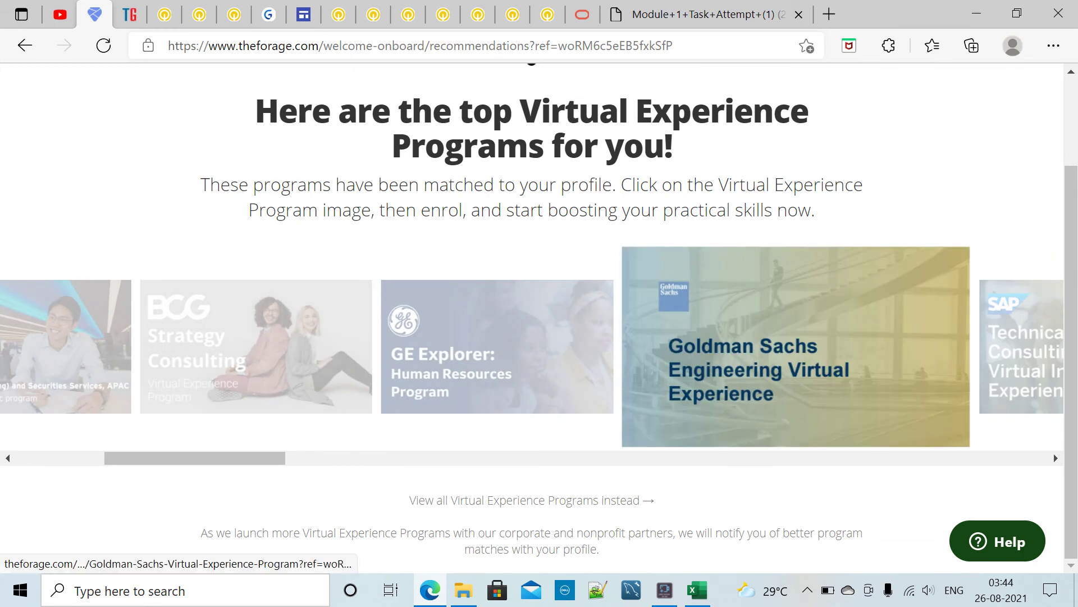
{"action": "left_click", "coordinate": [1054, 453]}
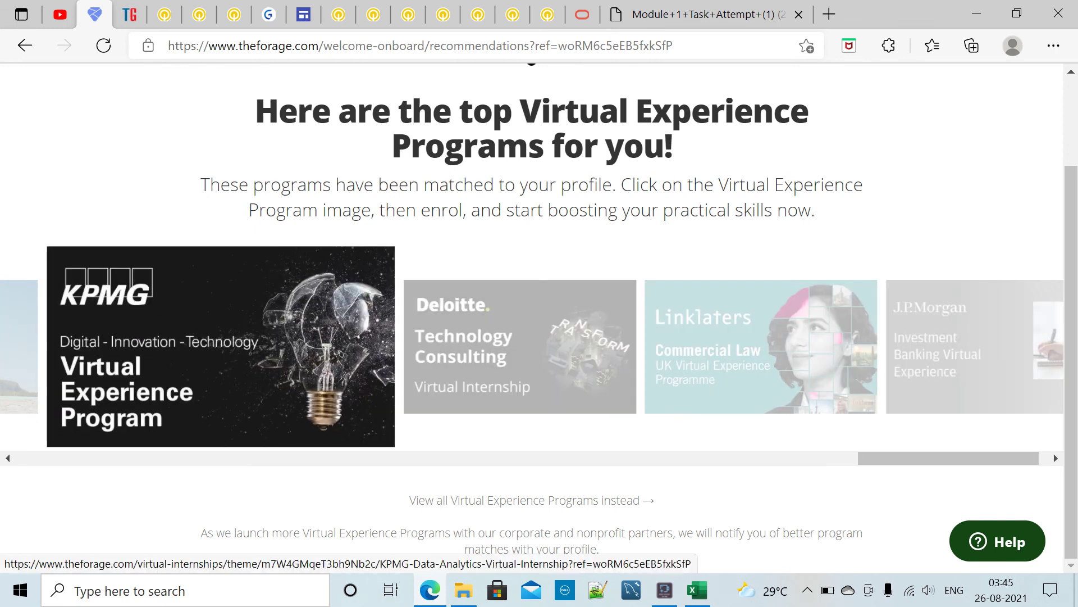
{"action": "left_click", "coordinate": [220, 347]}
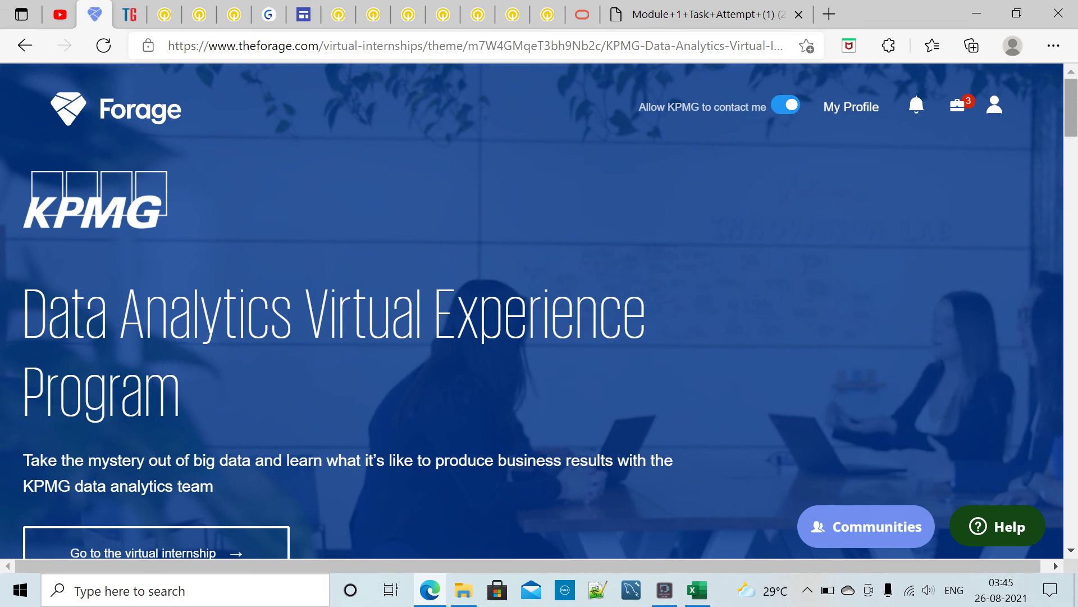
Look over the introduction of KPMG's Data Analytics Virtual Experience Program and go to the virtual internship.
{"action": "scroll", "coordinate": [532, 311], "scroll_direction": "down", "scroll_amount": 2}
{"action": "scroll", "coordinate": [532, 311], "scroll_direction": "down", "scroll_amount": 4}
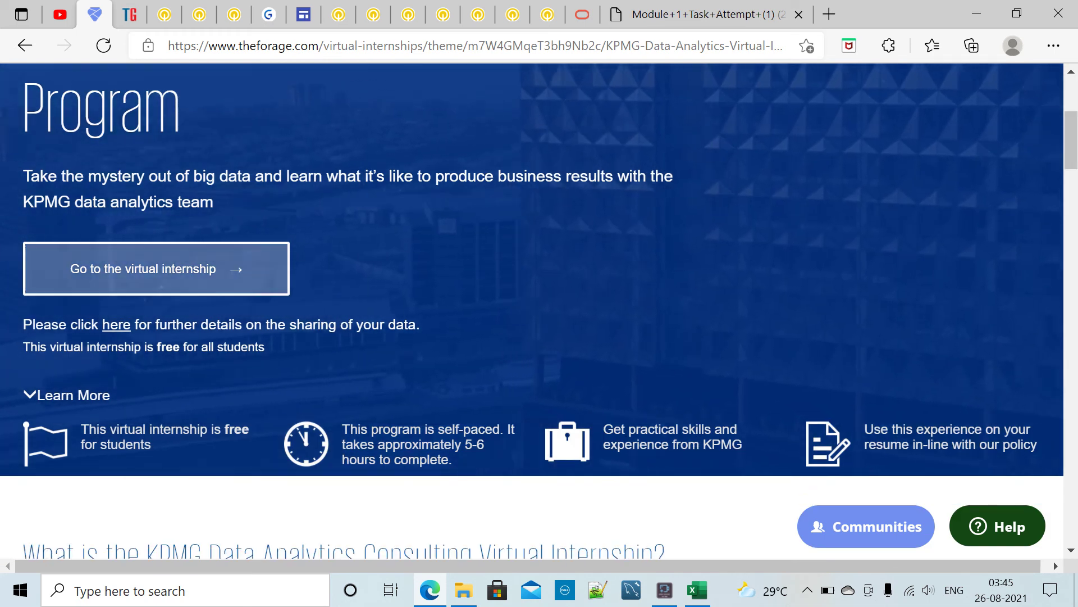
{"action": "scroll", "coordinate": [532, 311], "scroll_direction": "up", "scroll_amount": 5}
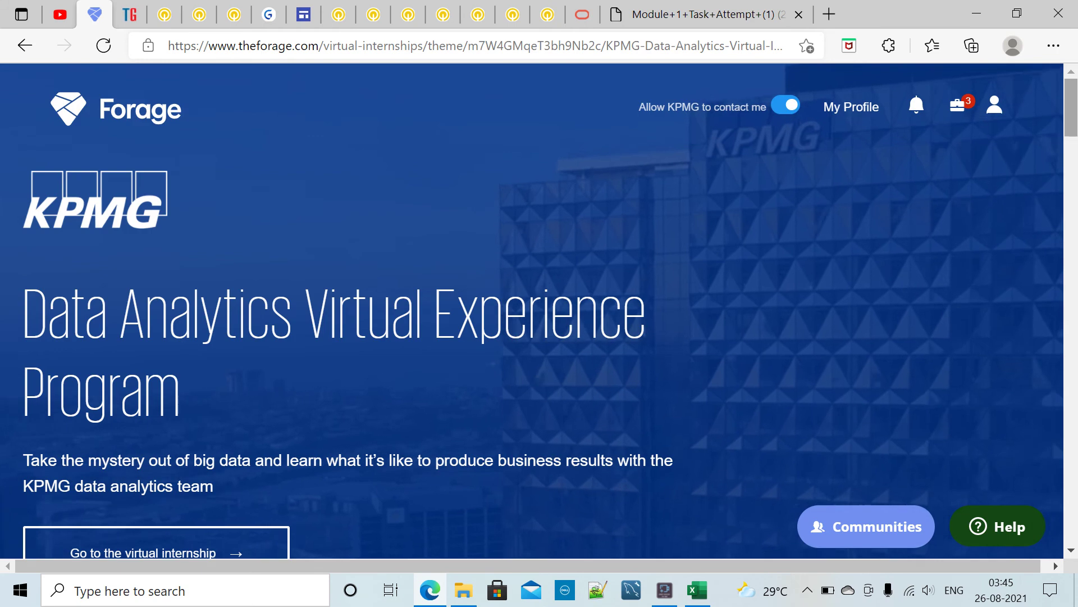
{"action": "scroll", "coordinate": [539, 303], "scroll_direction": "down", "scroll_amount": 4}
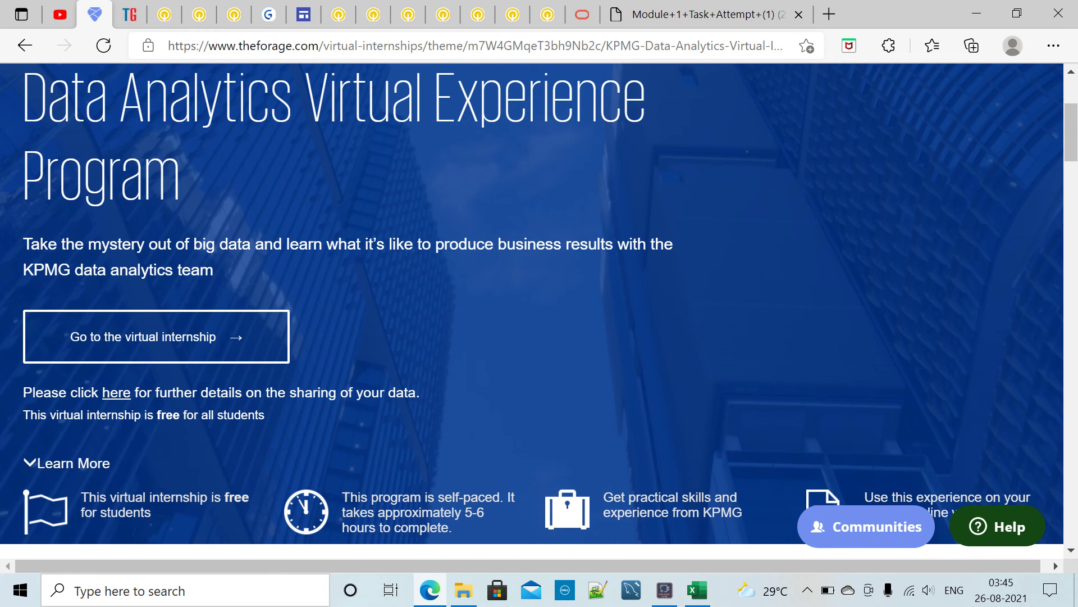
{"action": "left_click", "coordinate": [156, 337]}
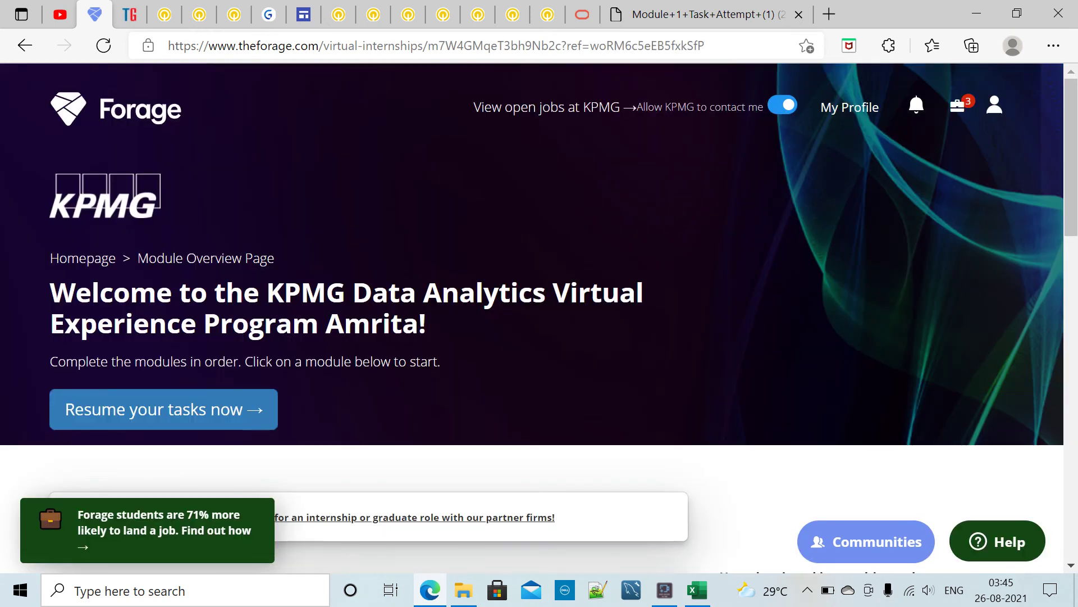
Examine the KPMG Module Overview Page, including its modules, how the internship works, the progress section, the CV/LinkedIn policy and the sharing options.
{"action": "scroll", "coordinate": [539, 318], "scroll_direction": "down", "scroll_amount": 2}
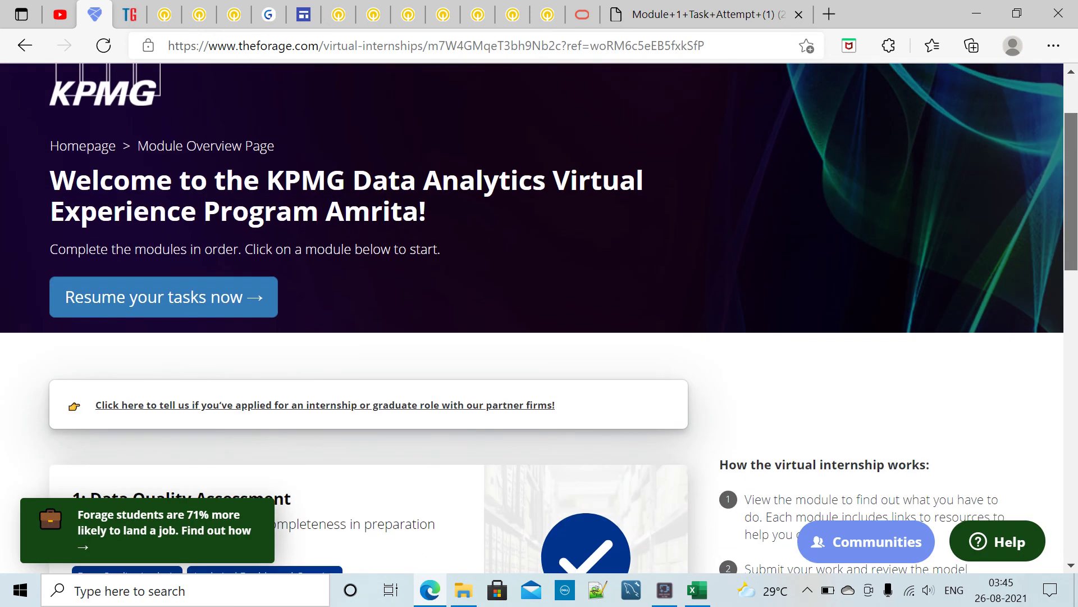
{"action": "scroll", "coordinate": [539, 317], "scroll_direction": "up", "scroll_amount": 2}
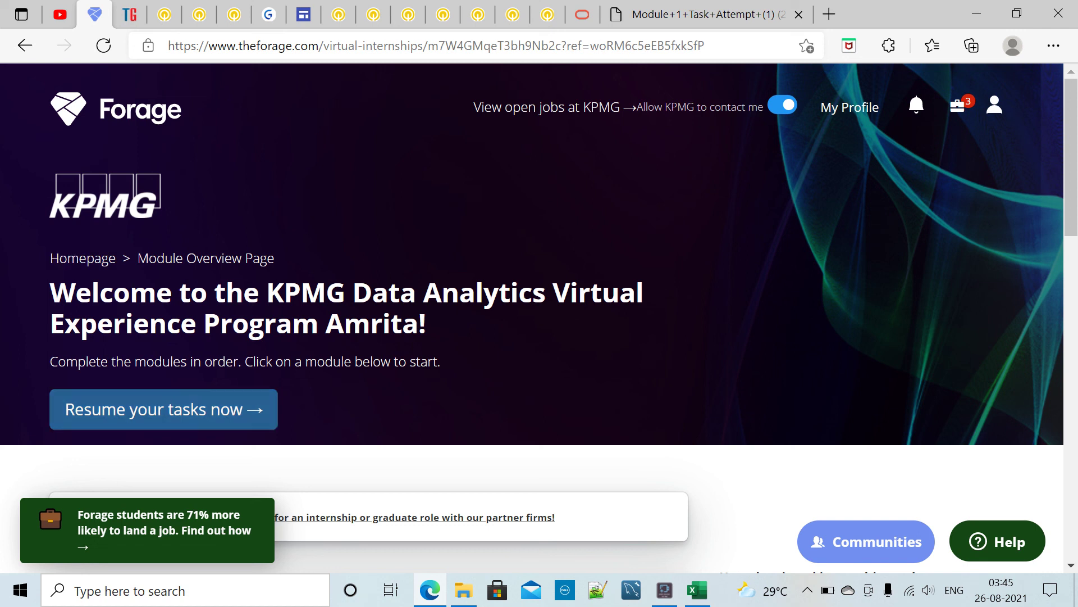
{"action": "scroll", "coordinate": [539, 317], "scroll_direction": "down", "scroll_amount": 6}
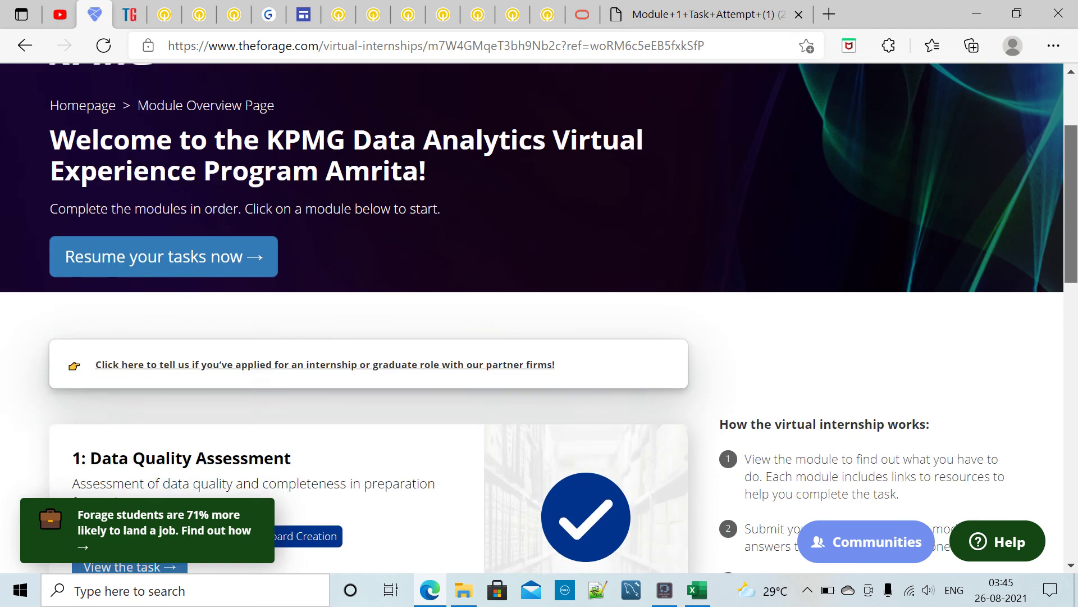
{"action": "scroll", "coordinate": [539, 317], "scroll_direction": "down", "scroll_amount": 6}
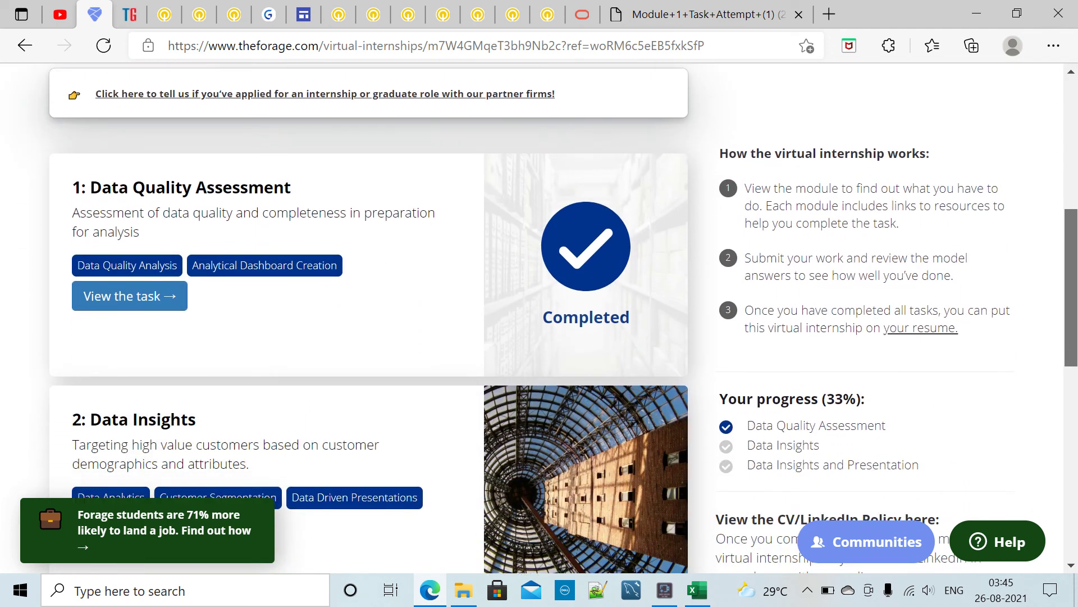
{"action": "scroll", "coordinate": [539, 318], "scroll_direction": "down", "scroll_amount": 5}
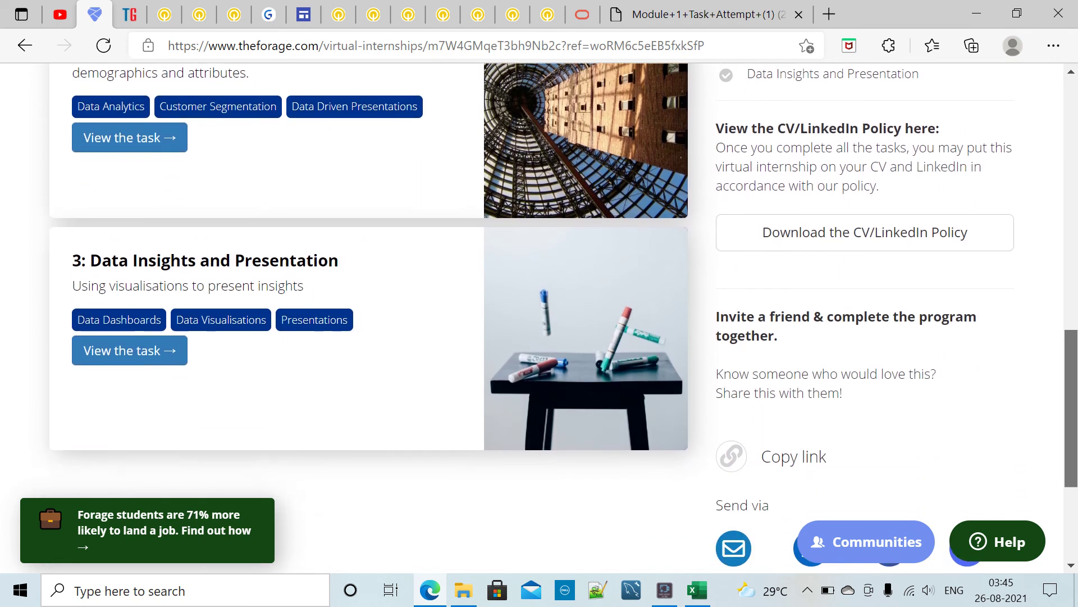
{"action": "scroll", "coordinate": [539, 317], "scroll_direction": "up", "scroll_amount": 5}
{"action": "scroll", "coordinate": [540, 317], "scroll_direction": "up", "scroll_amount": 6}
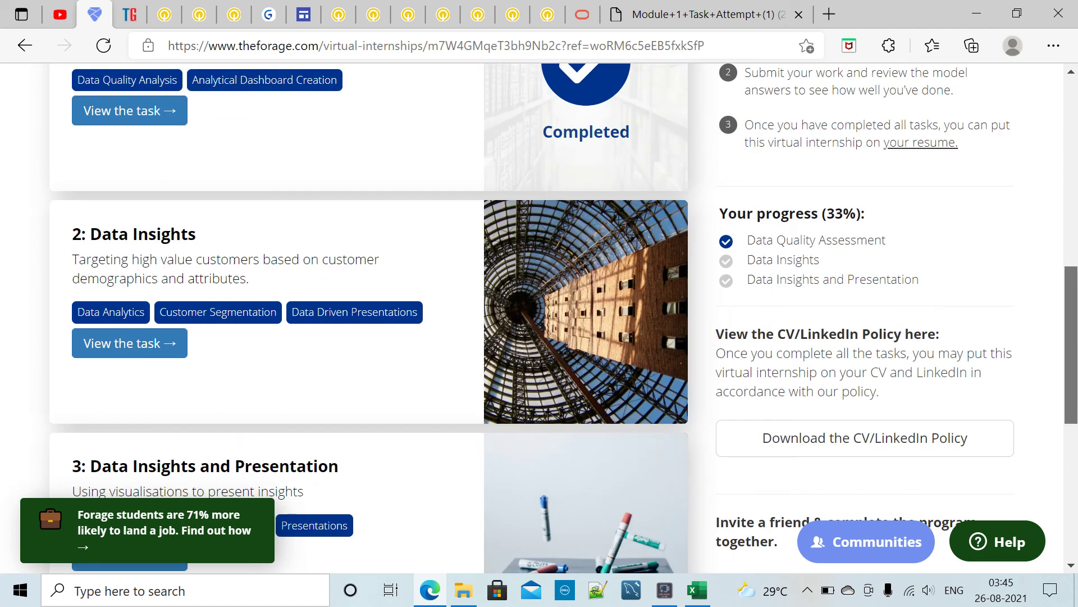
{"action": "scroll", "coordinate": [540, 317], "scroll_direction": "up", "scroll_amount": 3}
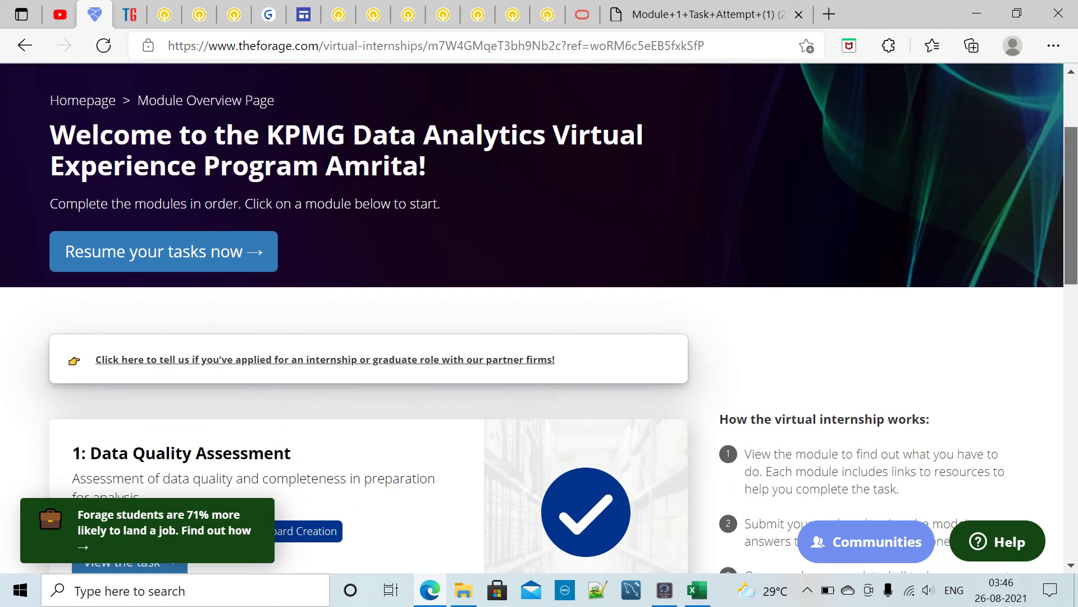
{"action": "scroll", "coordinate": [539, 318], "scroll_direction": "down", "scroll_amount": 1}
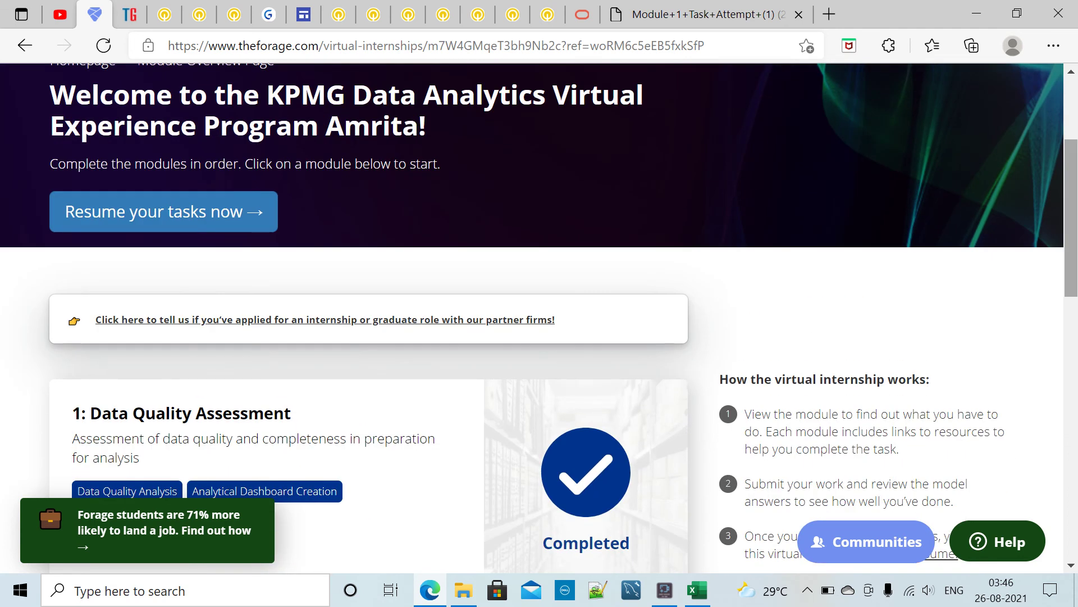
{"action": "scroll", "coordinate": [1071, 219], "scroll_direction": "up", "scroll_amount": 3}
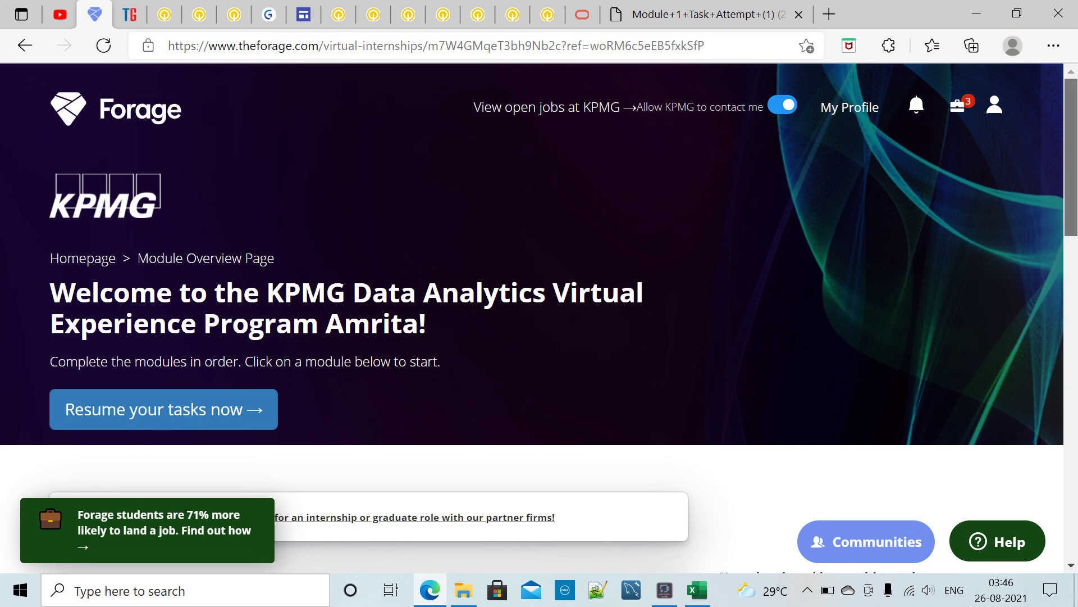
{"action": "scroll", "coordinate": [539, 317], "scroll_direction": "down", "scroll_amount": 3}
{"action": "scroll", "coordinate": [539, 317], "scroll_direction": "down", "scroll_amount": 2}
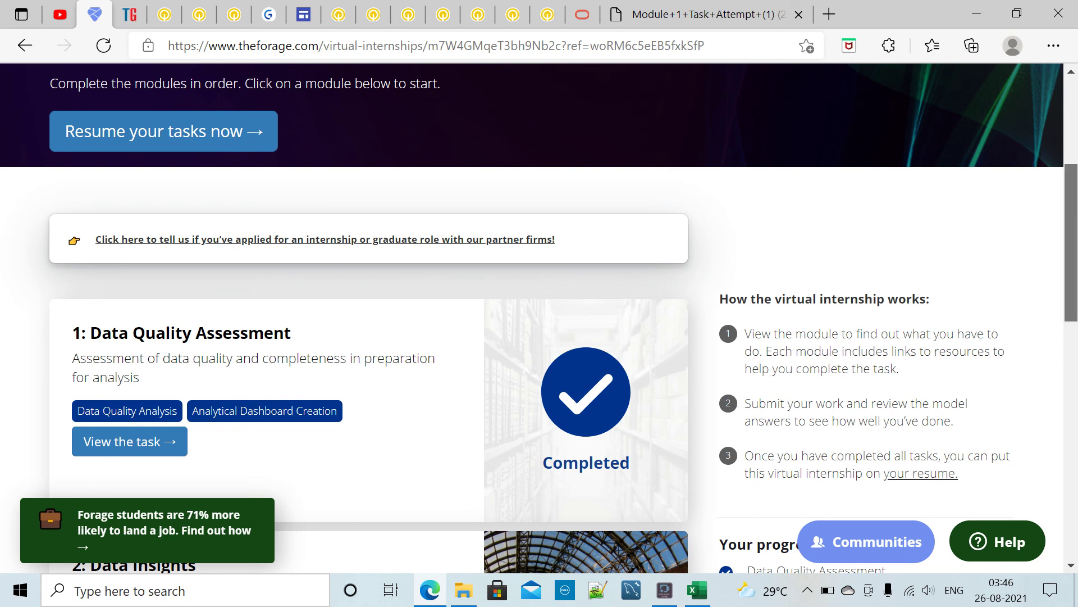
{"action": "scroll", "coordinate": [539, 317], "scroll_direction": "down", "scroll_amount": 3}
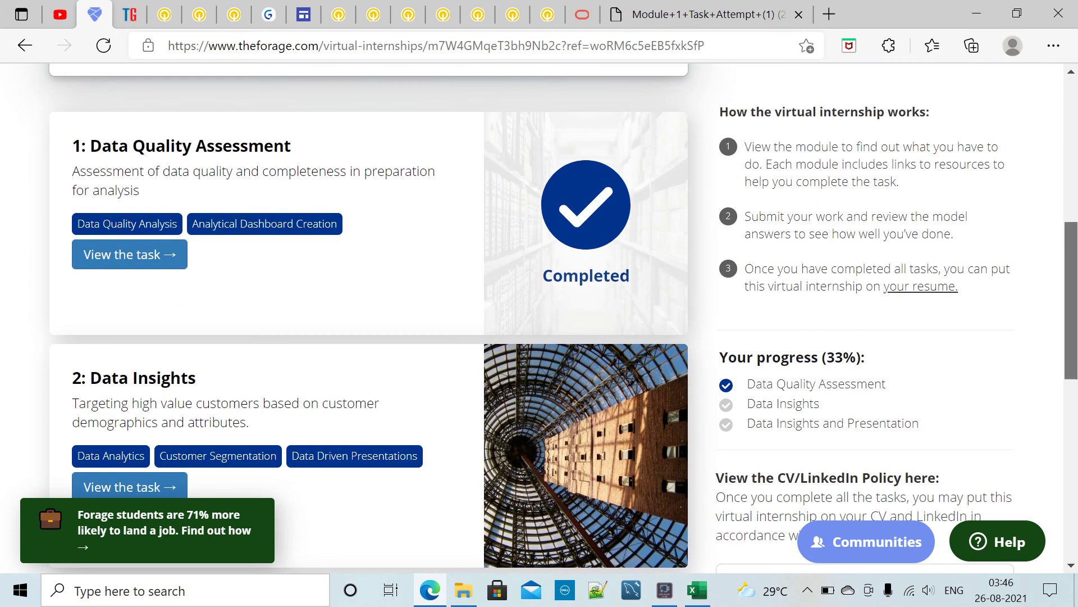
{"action": "scroll", "coordinate": [539, 317], "scroll_direction": "down", "scroll_amount": 2}
{"action": "scroll", "coordinate": [540, 318], "scroll_direction": "down", "scroll_amount": 6}
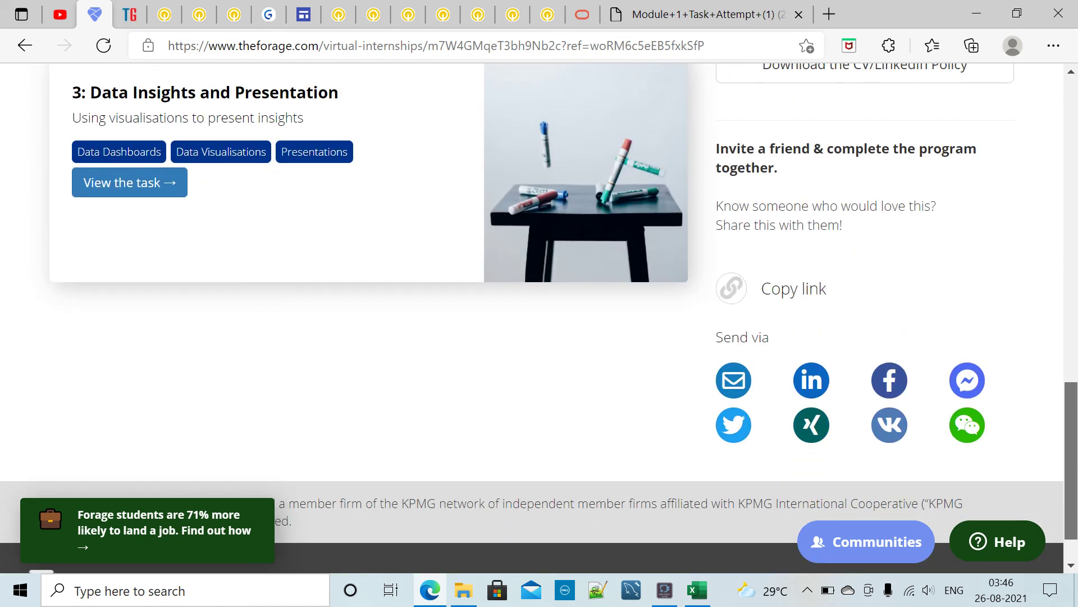
{"action": "scroll", "coordinate": [455, 526], "scroll_direction": "down", "scroll_amount": 2}
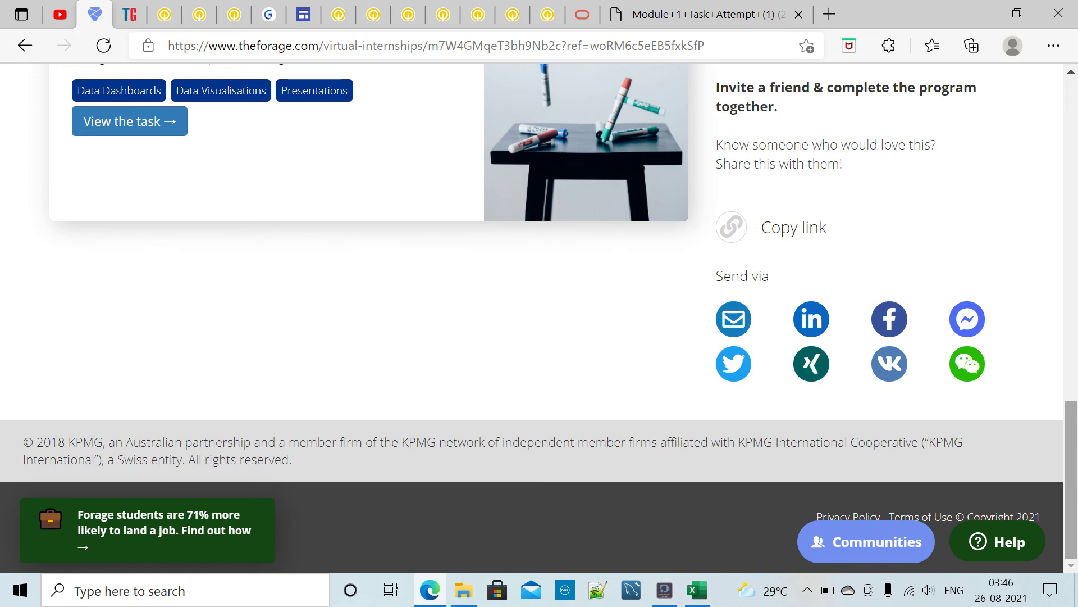
{"action": "scroll", "coordinate": [539, 317], "scroll_direction": "up", "scroll_amount": 15}
{"action": "scroll", "coordinate": [539, 317], "scroll_direction": "down", "scroll_amount": 7}
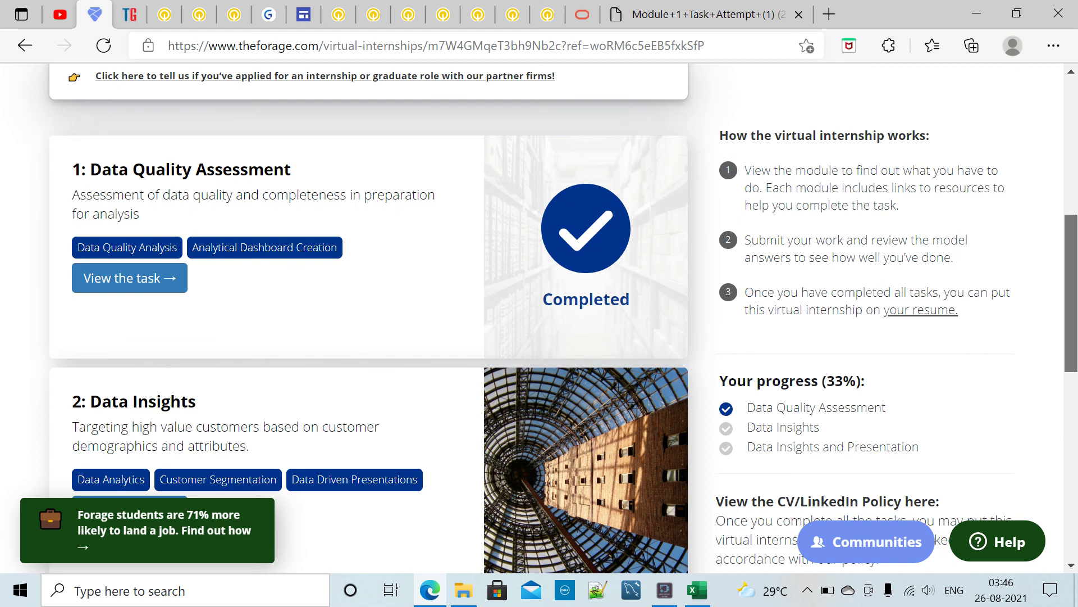
Open the Data Quality Assessment task and look over its stages, instruction video and employment preferences.
{"action": "left_click_drag", "start_coordinate": [1071, 293], "coordinate": [1071, 347]}
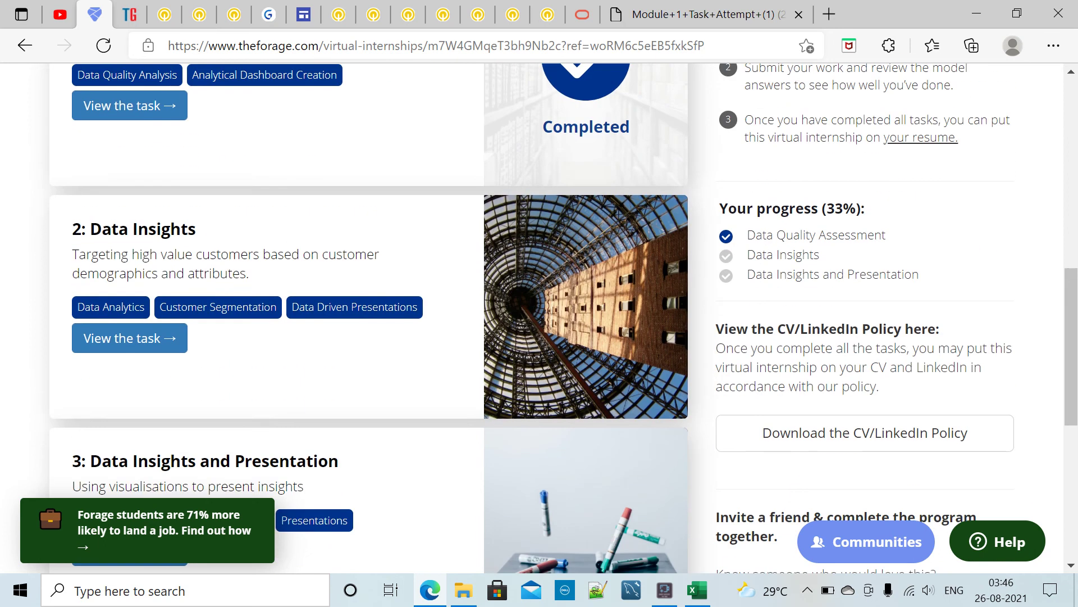
{"action": "left_click", "coordinate": [130, 104]}
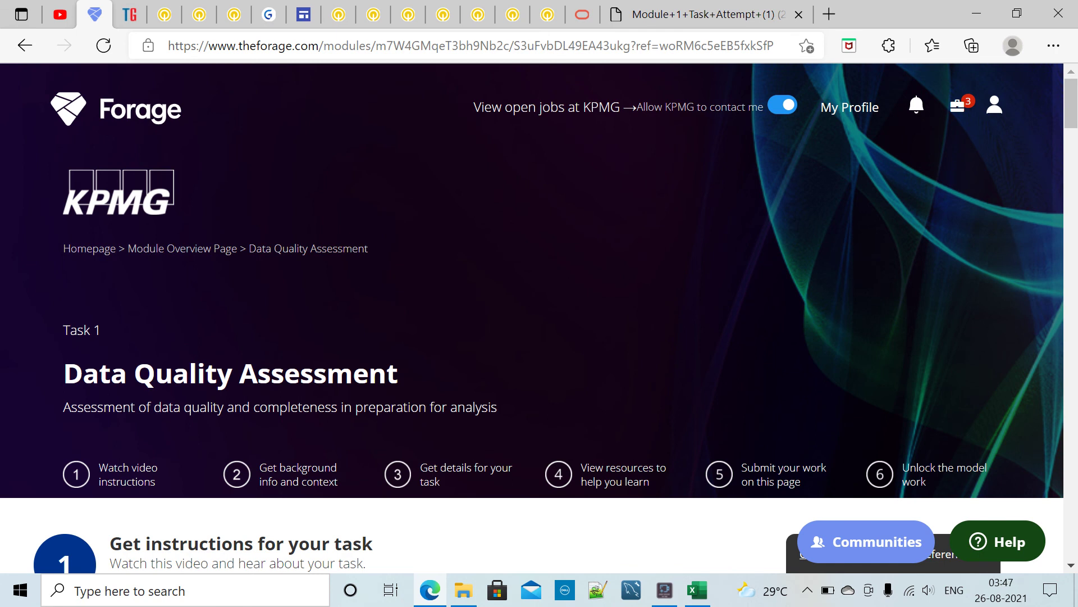
{"action": "scroll", "coordinate": [539, 317], "scroll_direction": "down", "scroll_amount": 8}
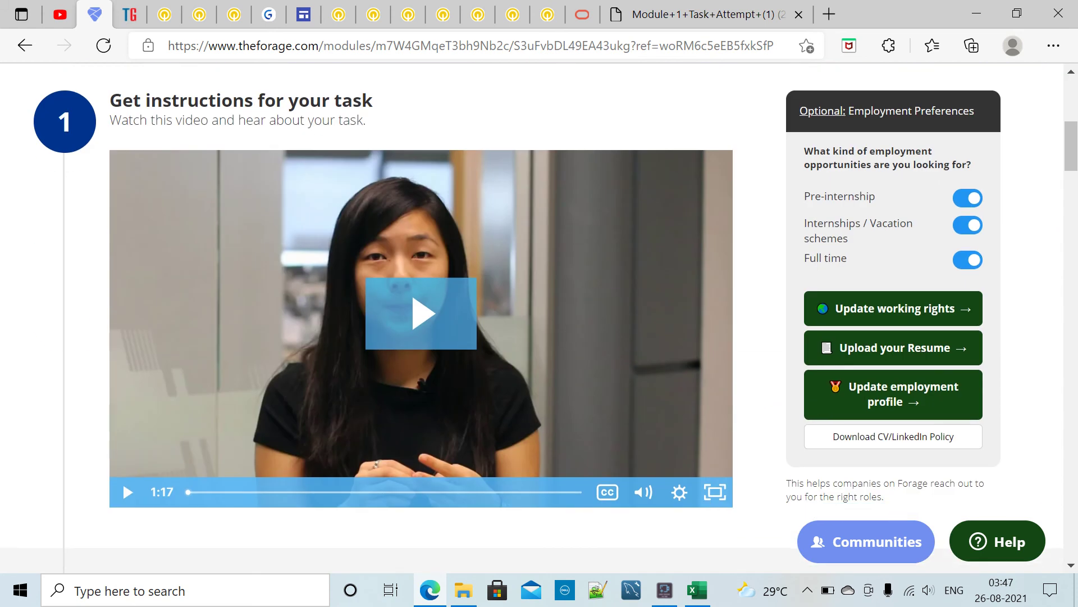
{"action": "scroll", "coordinate": [539, 317], "scroll_direction": "up", "scroll_amount": 6}
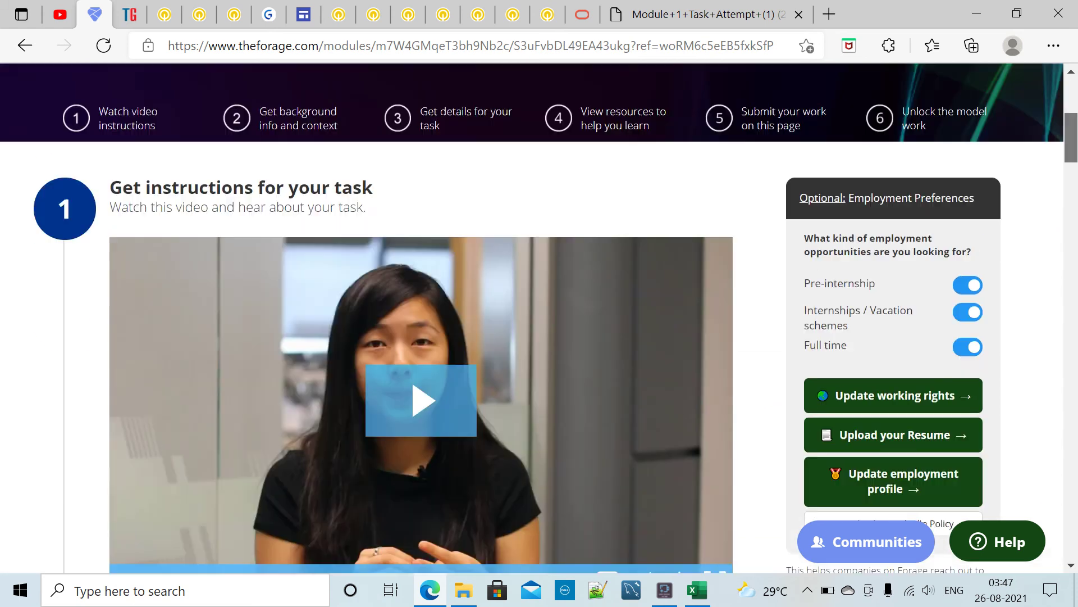
{"action": "scroll", "coordinate": [539, 317], "scroll_direction": "up", "scroll_amount": 2}
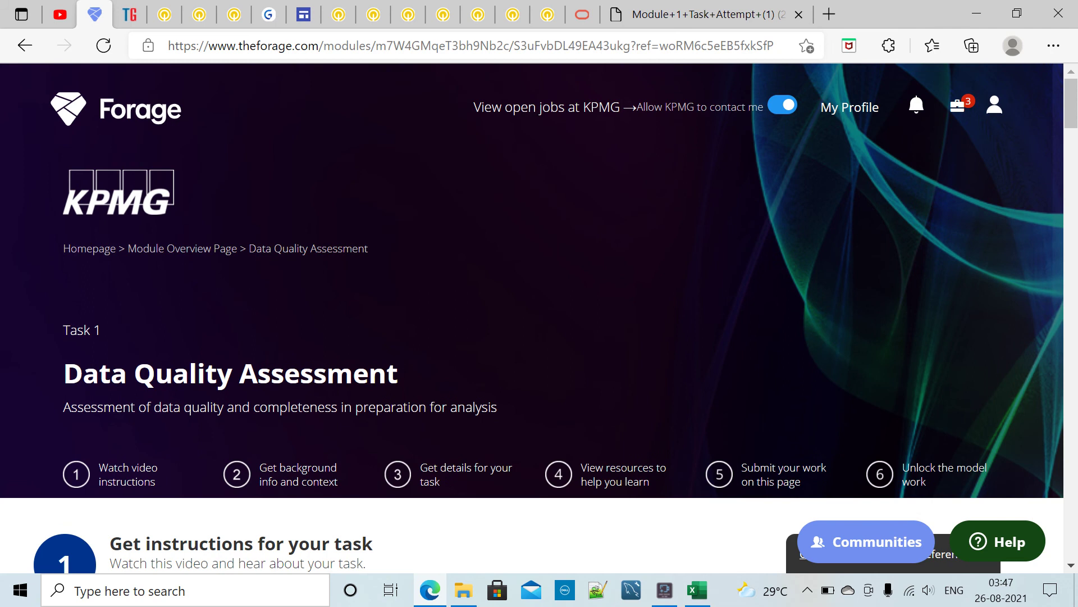